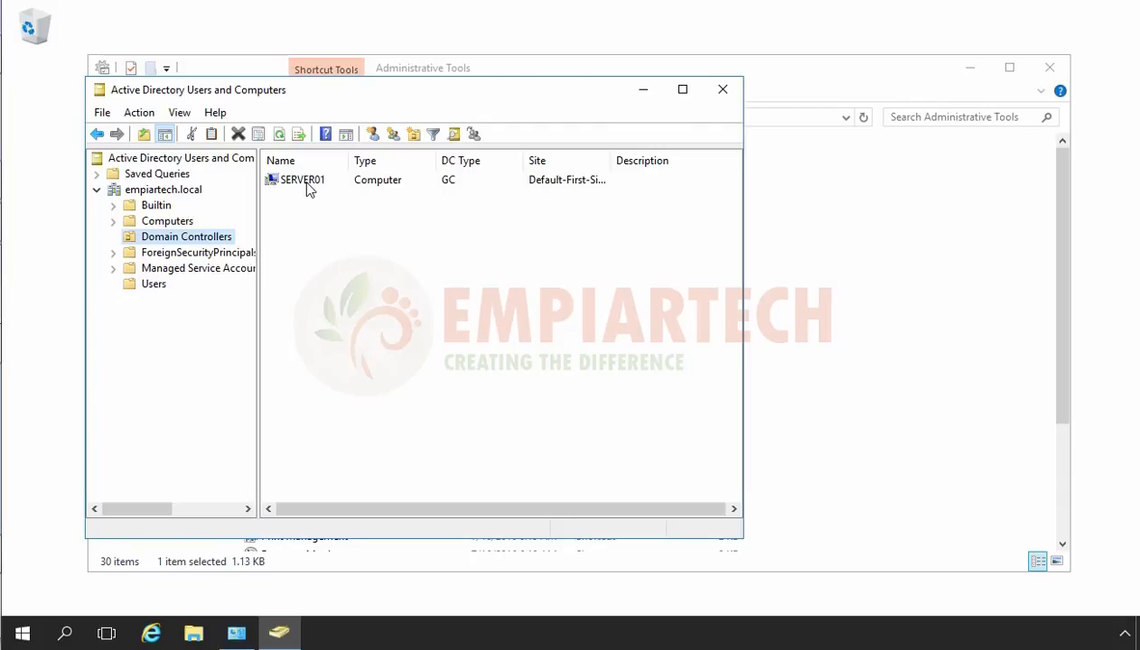
Minimize Active Directory Users and Computers, open Active Directory Sites and Services from Administrative Tools, and maximize its window
{"action": "left_click", "coordinate": [641, 90]}
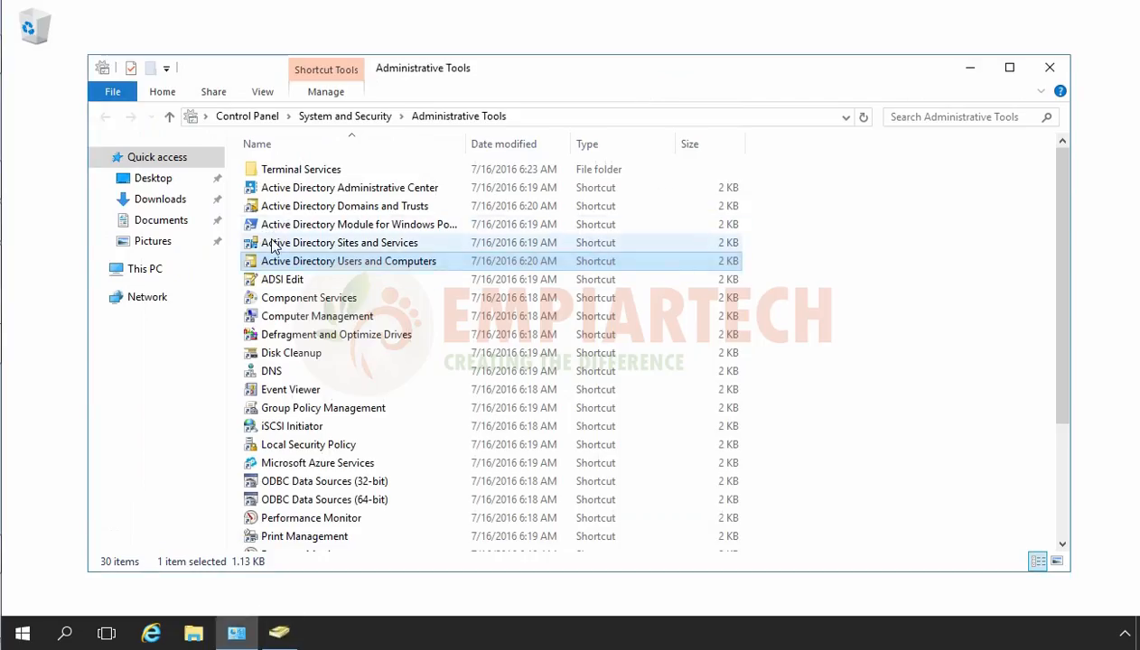
{"action": "left_click", "coordinate": [323, 246]}
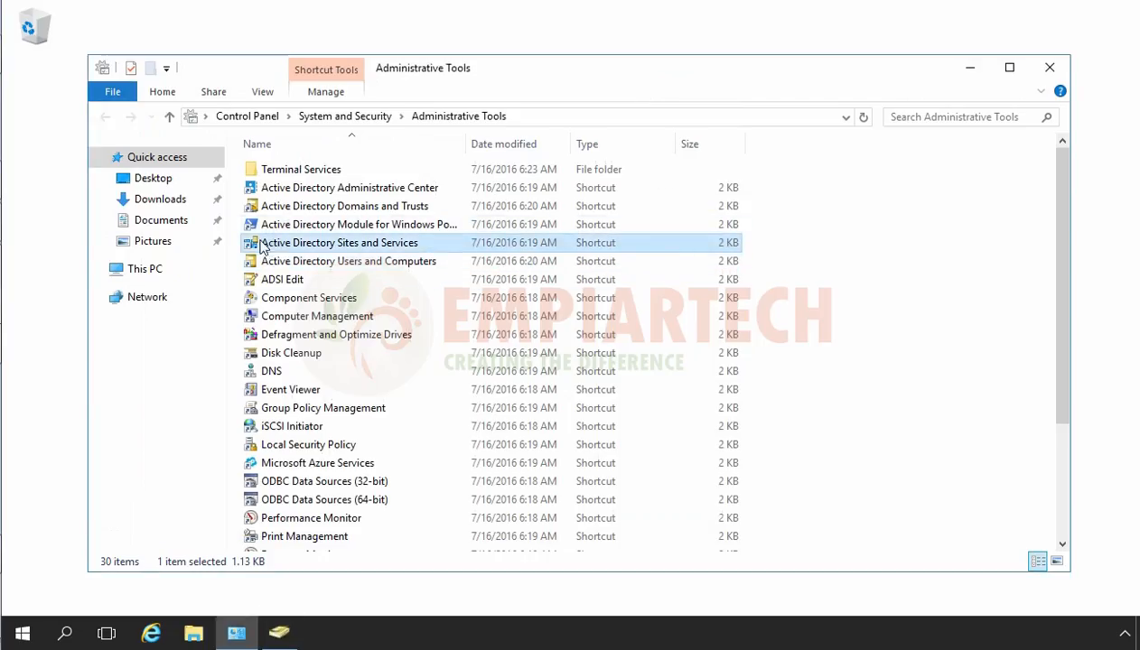
{"action": "double_click", "coordinate": [354, 248]}
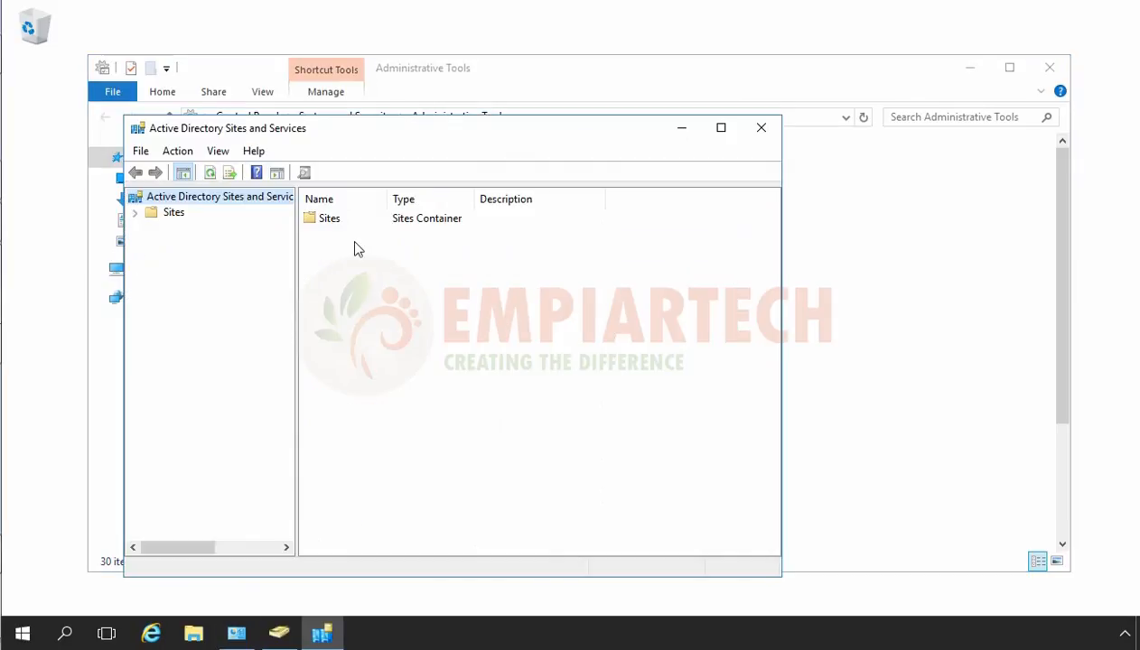
{"action": "left_click", "coordinate": [721, 128]}
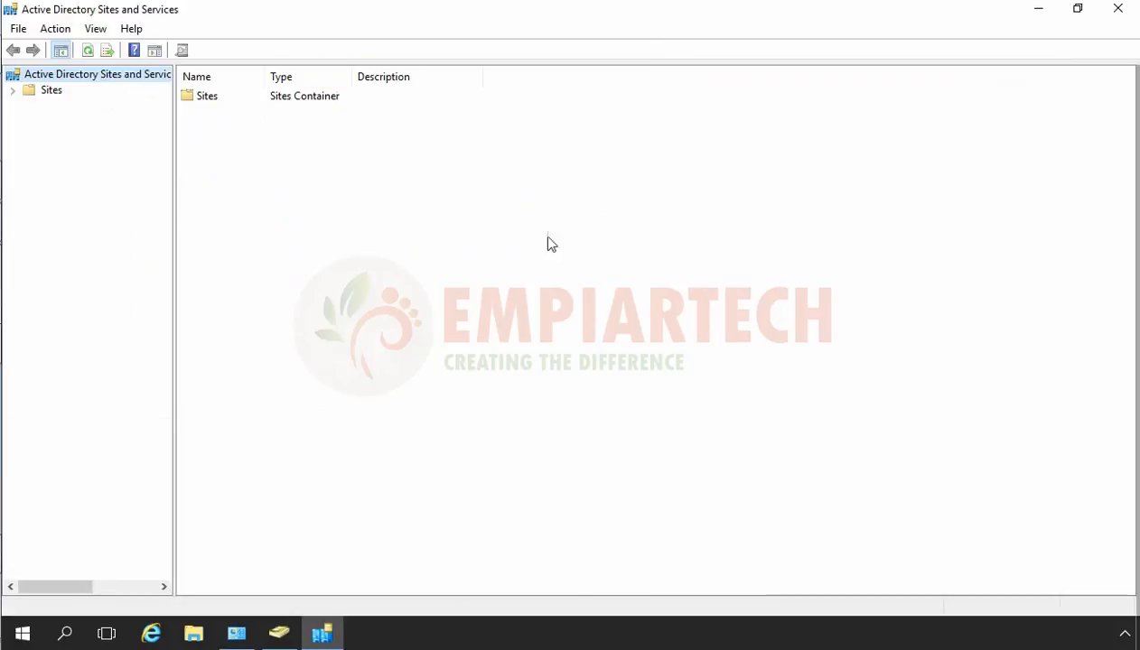
Expand Sites and Default-First-Site-Name down to the NTDS Settings of SERVER01, widening the tree to show full names
{"action": "left_click", "coordinate": [52, 92]}
{"action": "double_click", "coordinate": [52, 91]}
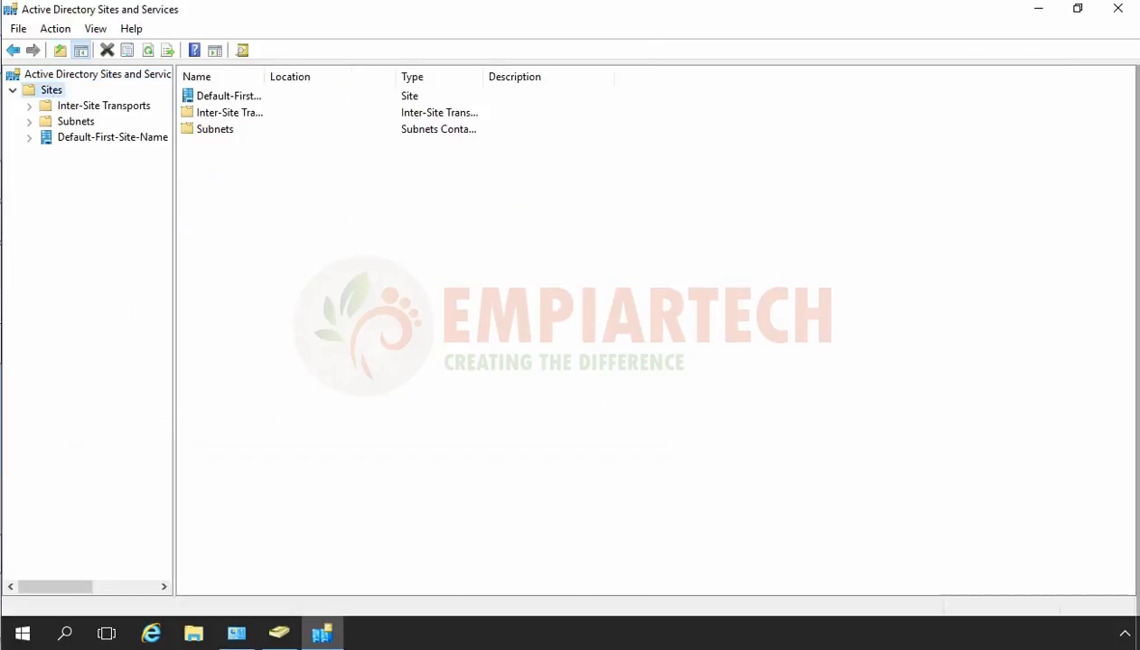
{"action": "left_click_drag", "start_coordinate": [177, 208], "coordinate": [323, 214]}
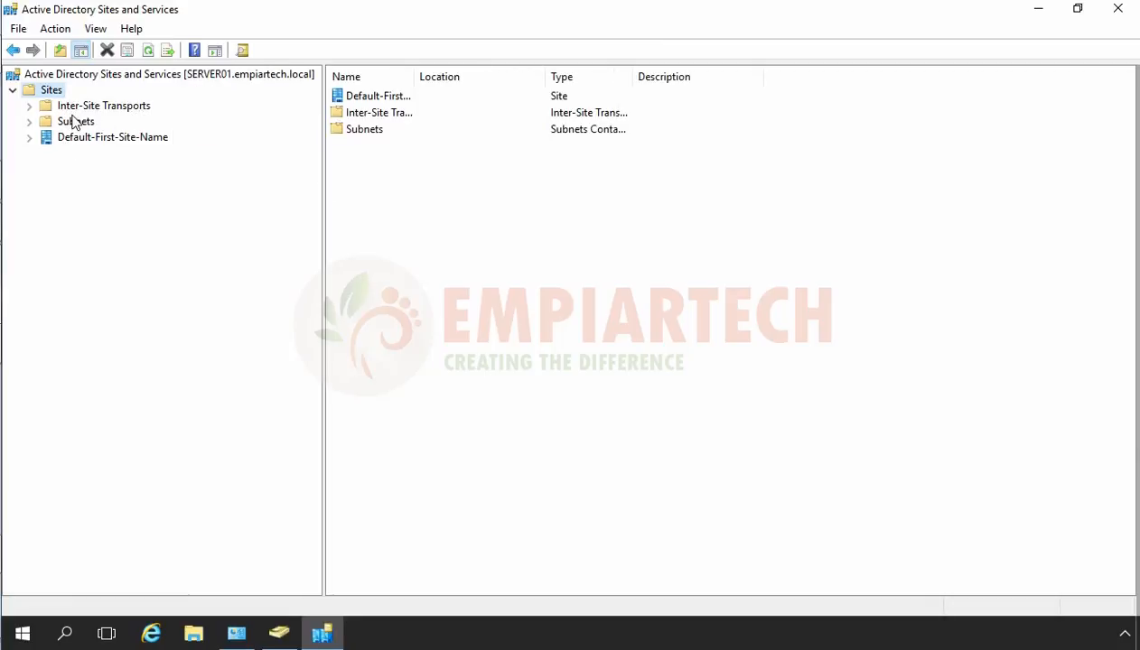
{"action": "left_click", "coordinate": [91, 139]}
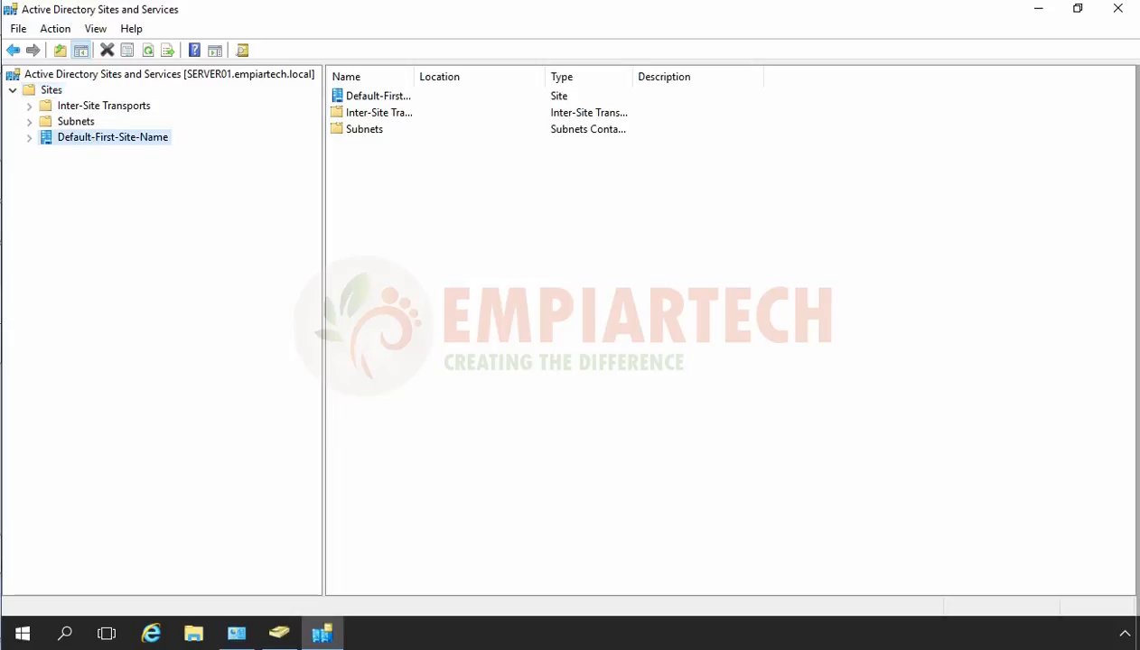
{"action": "double_click", "coordinate": [86, 140]}
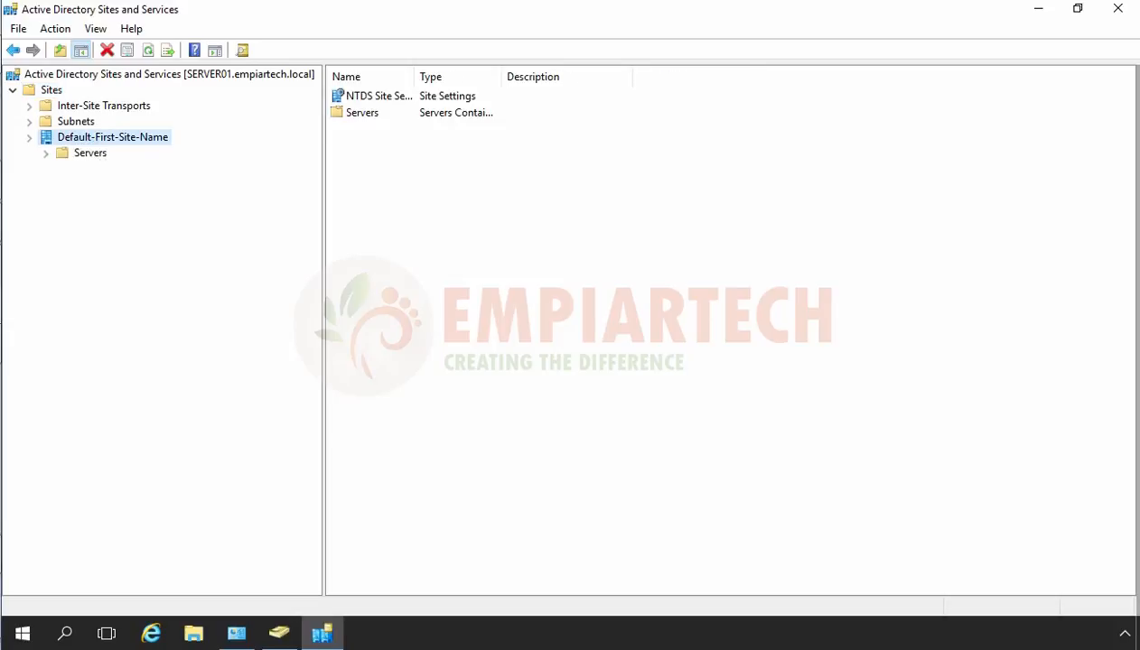
{"action": "left_click", "coordinate": [86, 156]}
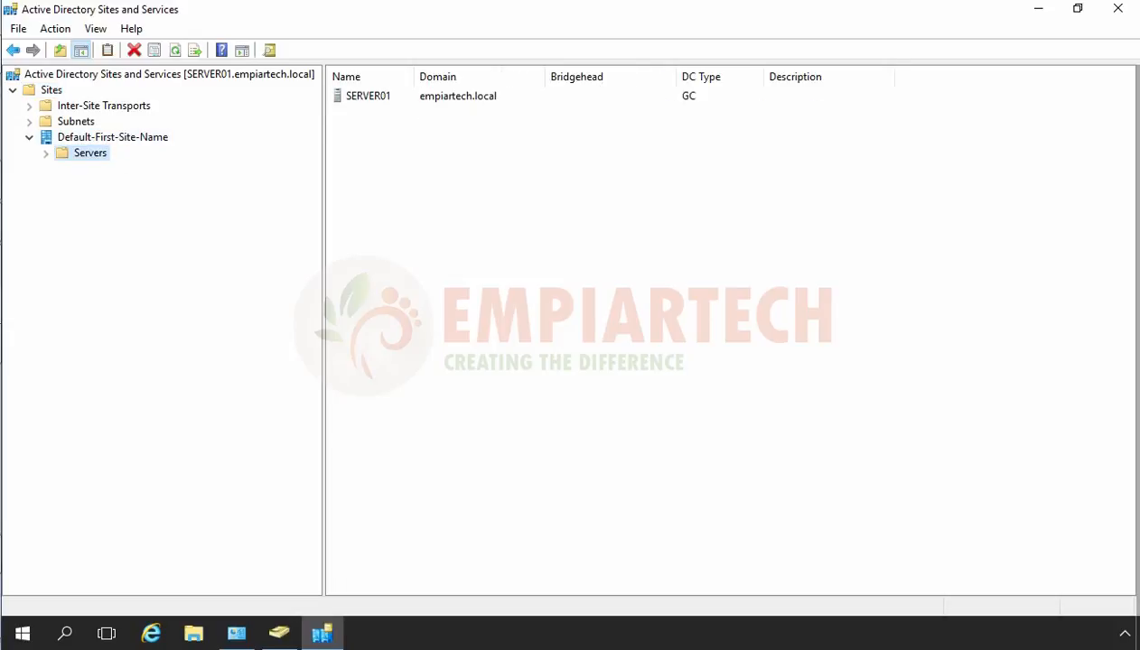
{"action": "double_click", "coordinate": [86, 155]}
{"action": "double_click", "coordinate": [129, 169]}
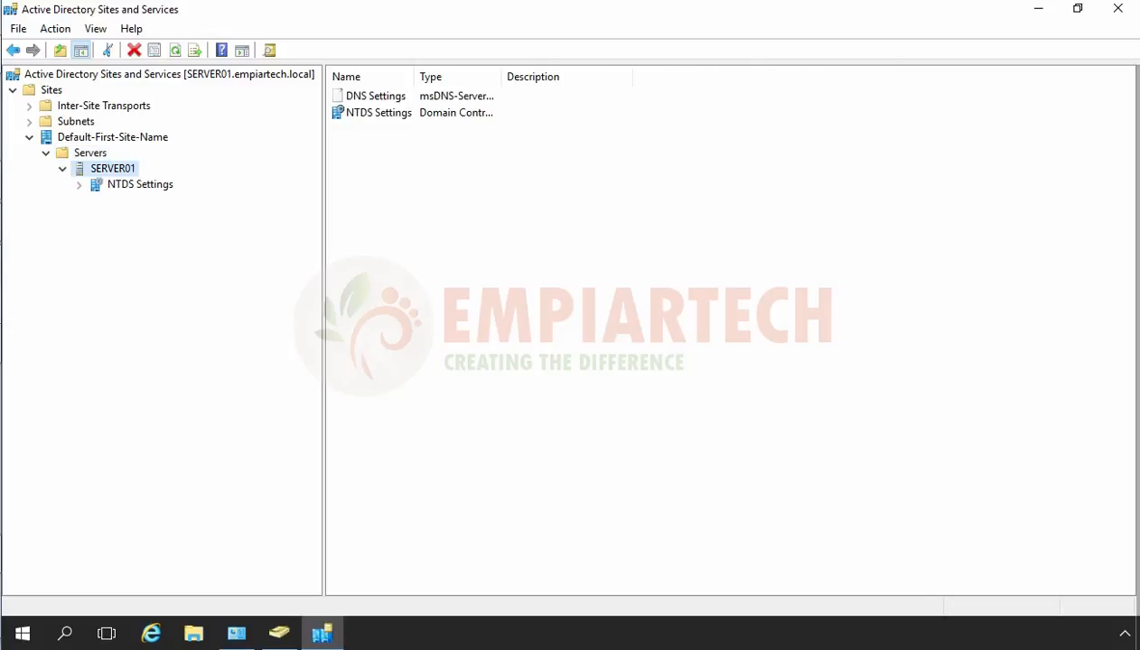
{"action": "left_click", "coordinate": [134, 186]}
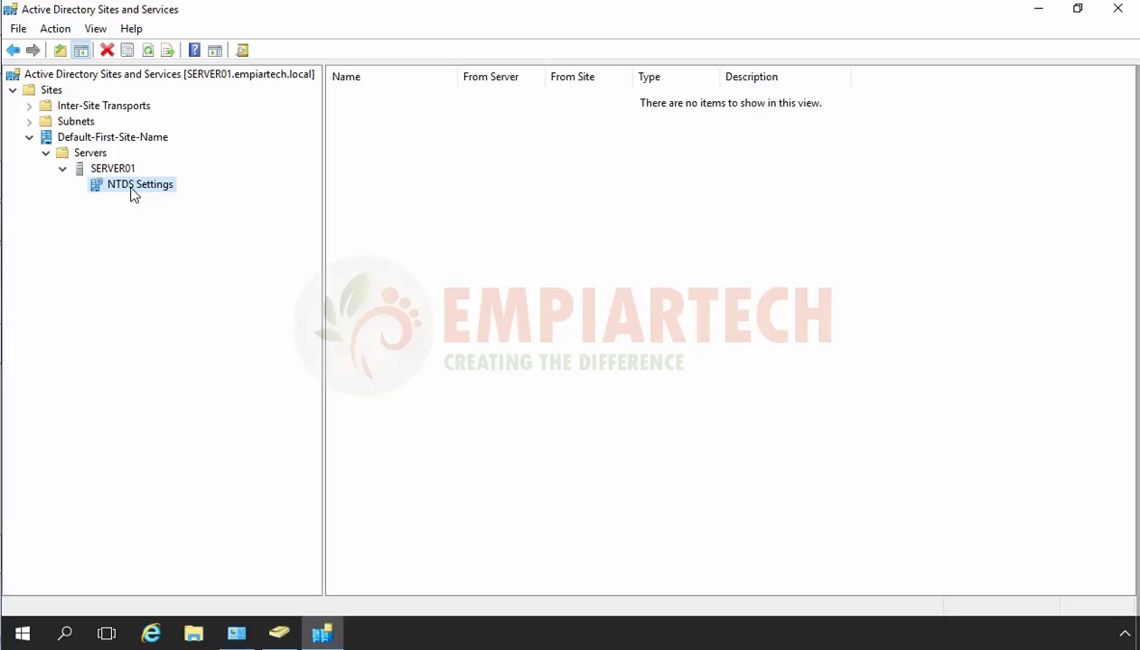
Create a new site named DELHI under Sites, using the DEFAULTIPSITELINK site link
{"action": "left_click", "coordinate": [47, 92]}
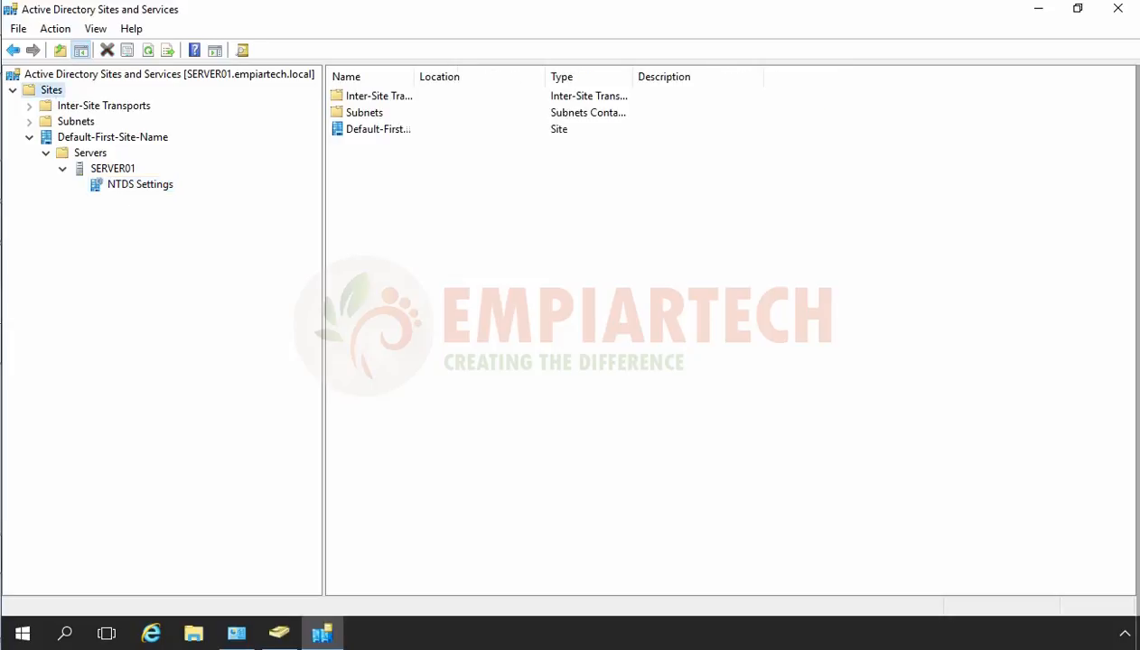
{"action": "right_click", "coordinate": [47, 92]}
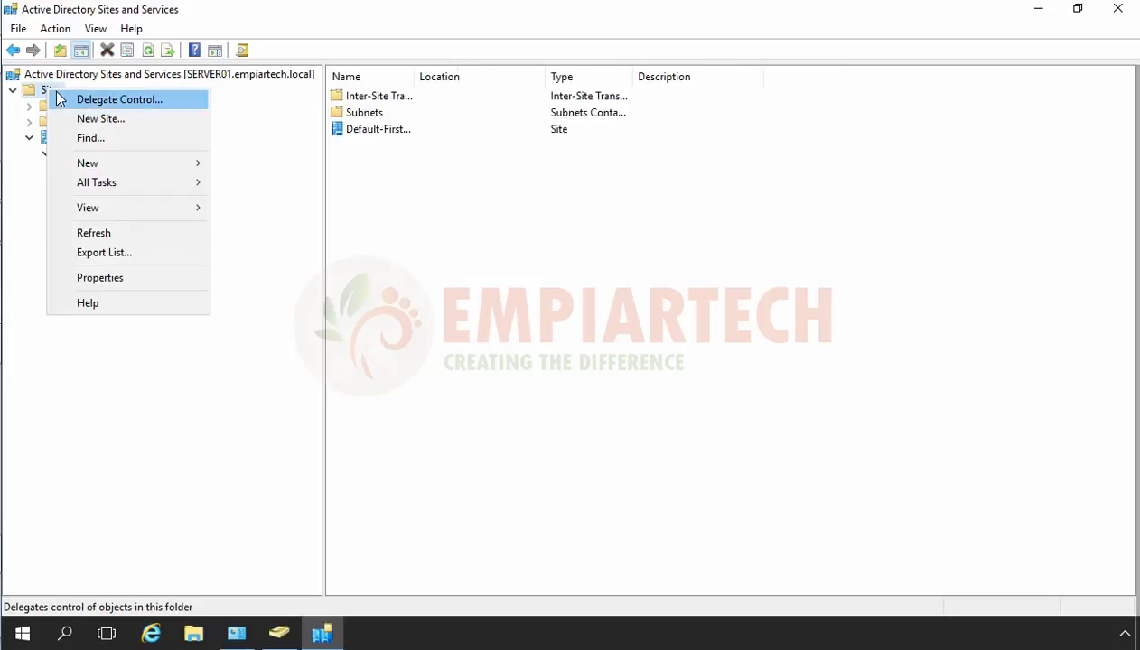
{"action": "left_click", "coordinate": [94, 126]}
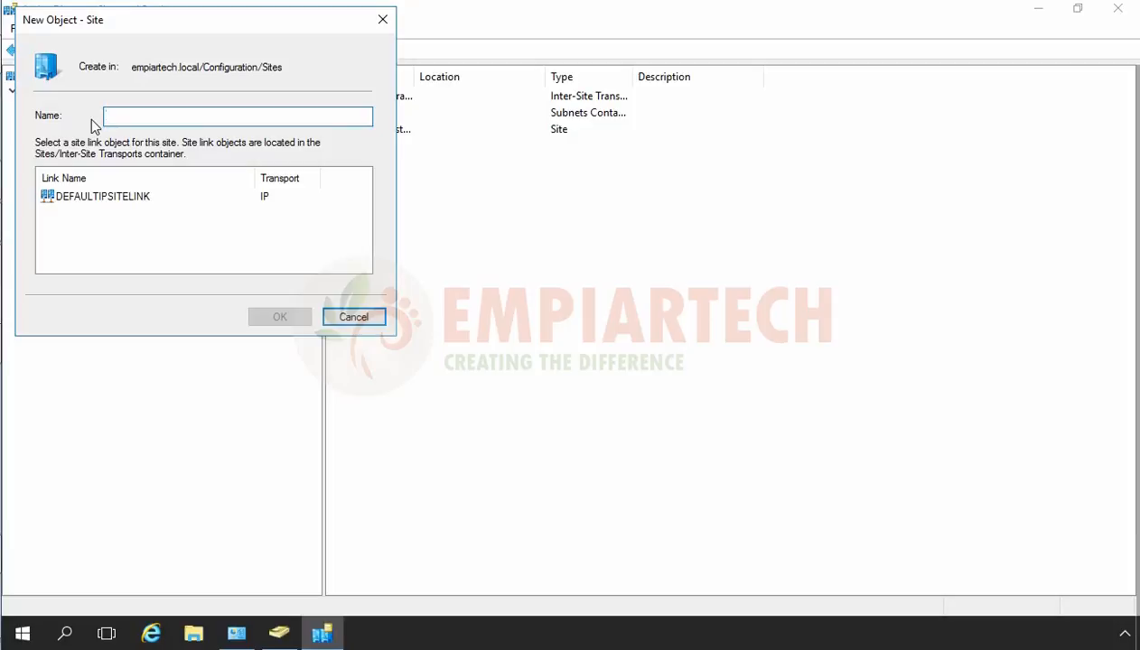
{"action": "type", "text": "DELHI"}
{"action": "left_click", "coordinate": [84, 197]}
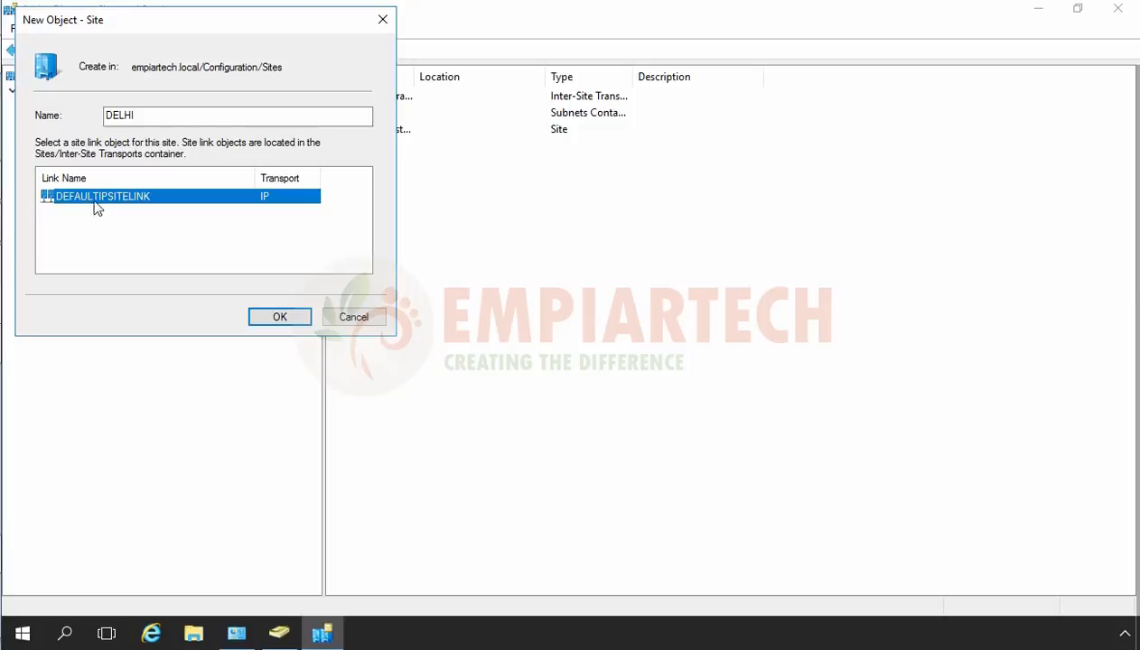
{"action": "left_click", "coordinate": [279, 318]}
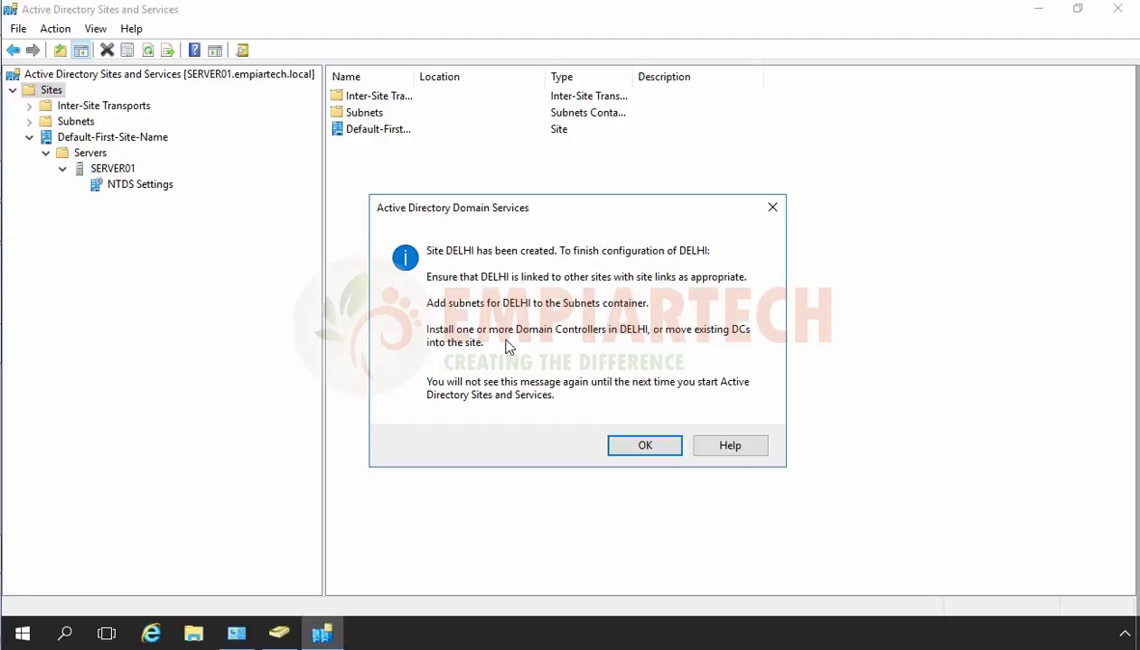
{"action": "left_click", "coordinate": [632, 447]}
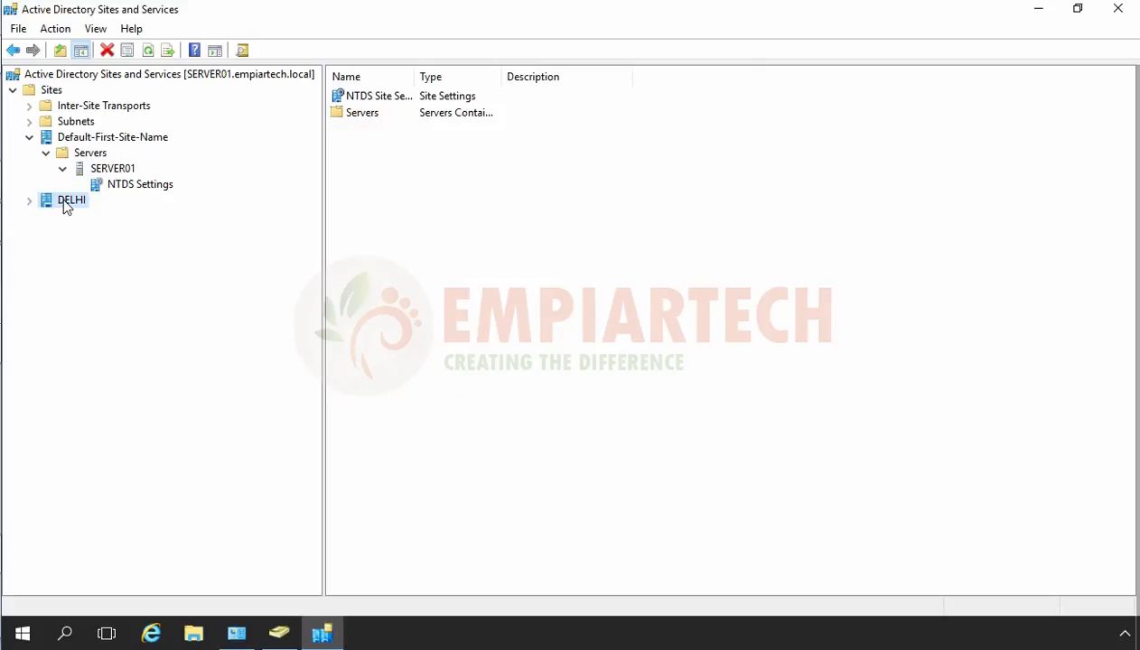
Examine the IP site links under Inter-Site Transports, fitting the Name column to show the full link name
{"action": "left_click", "coordinate": [90, 105]}
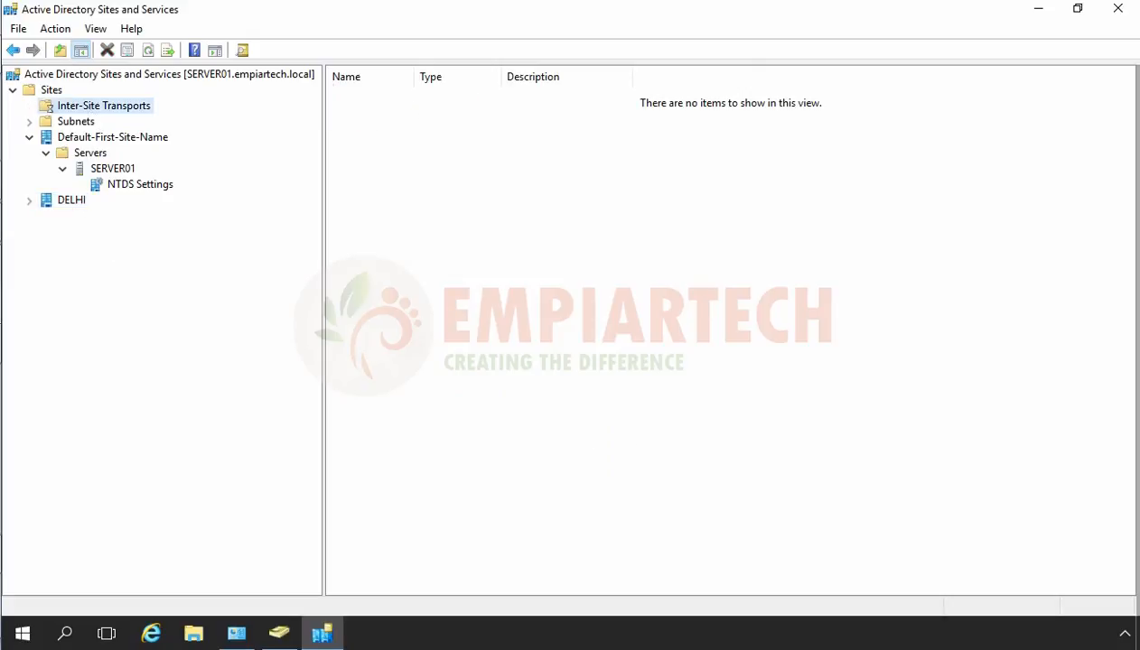
{"action": "double_click", "coordinate": [90, 106]}
{"action": "left_click", "coordinate": [79, 122]}
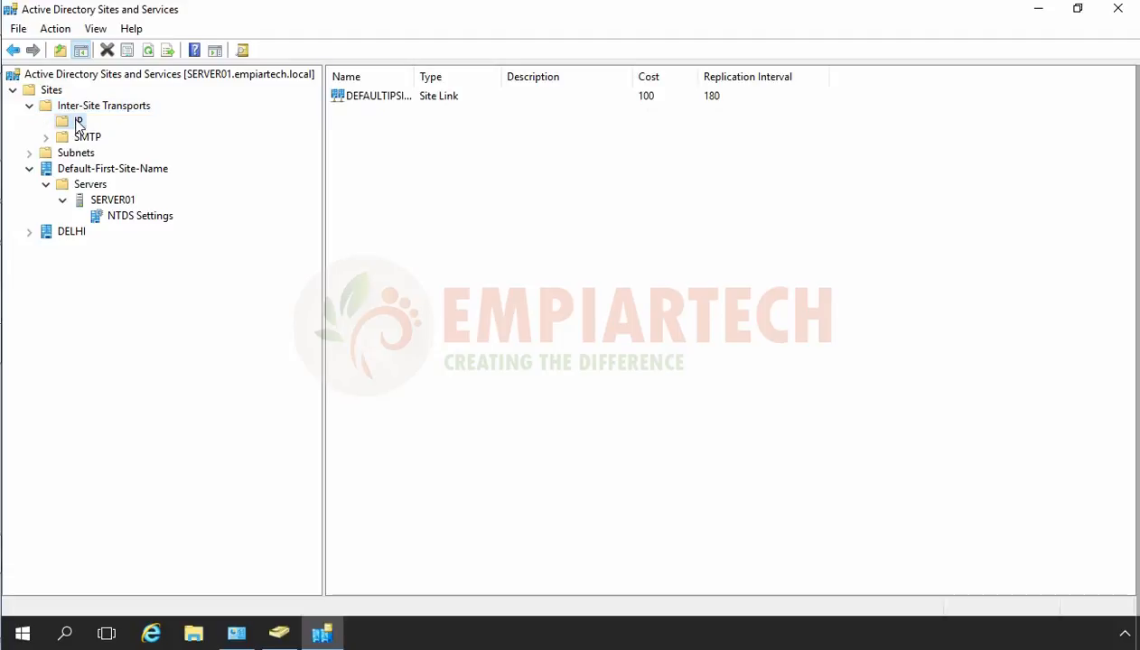
{"action": "double_click", "coordinate": [414, 75]}
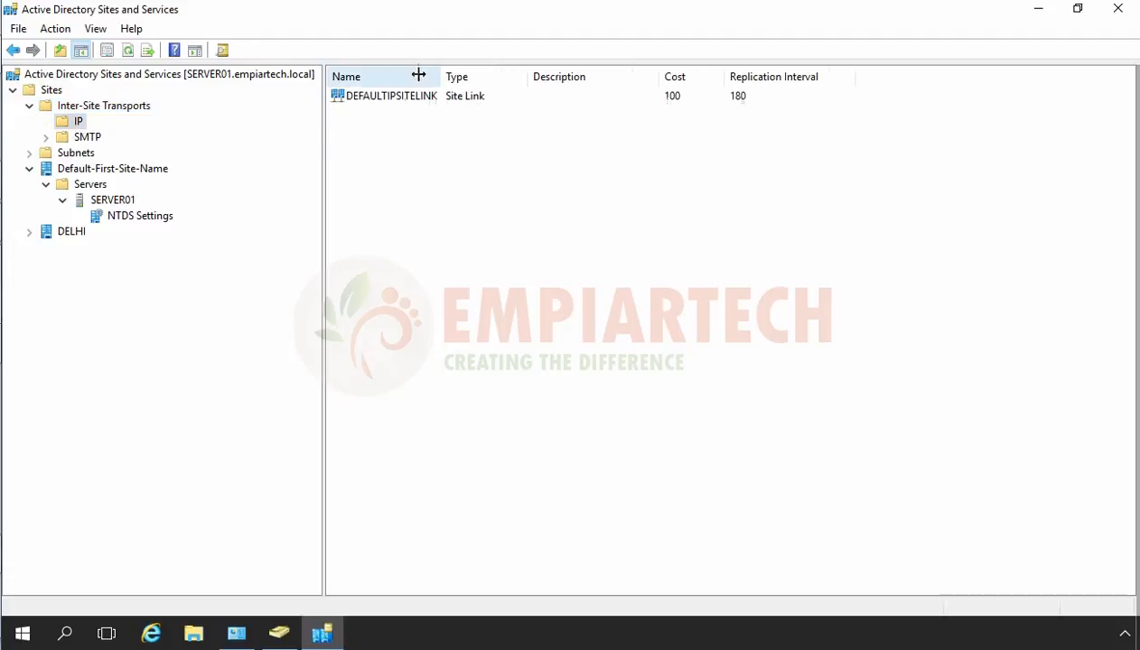
{"action": "right_click", "coordinate": [380, 146]}
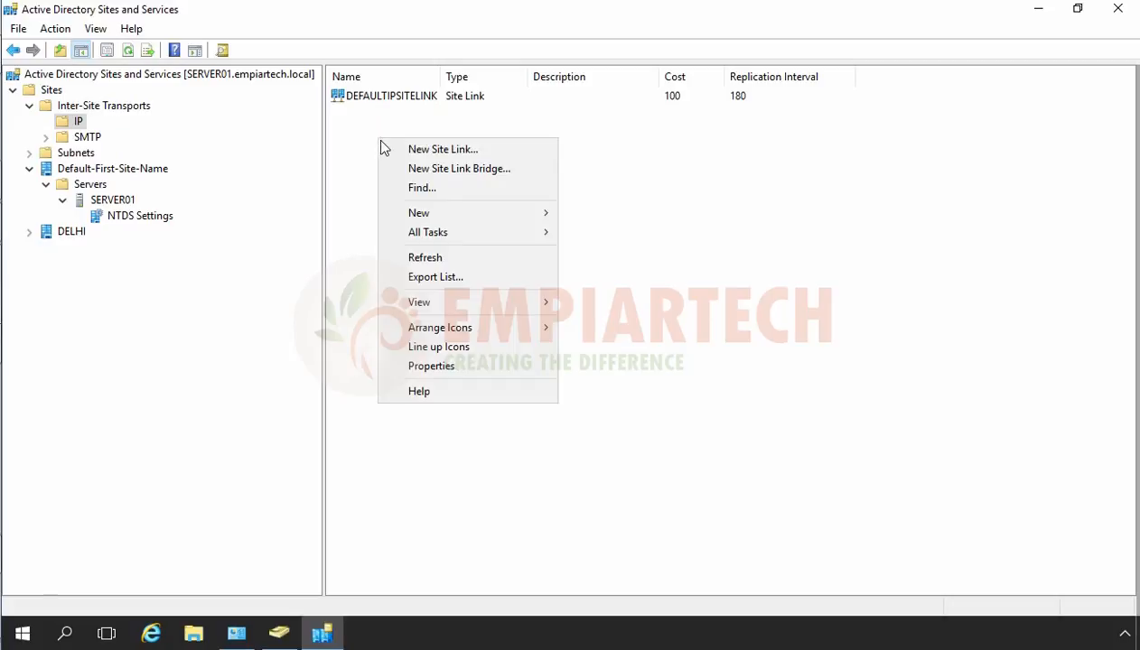
{"action": "left_click", "coordinate": [475, 152]}
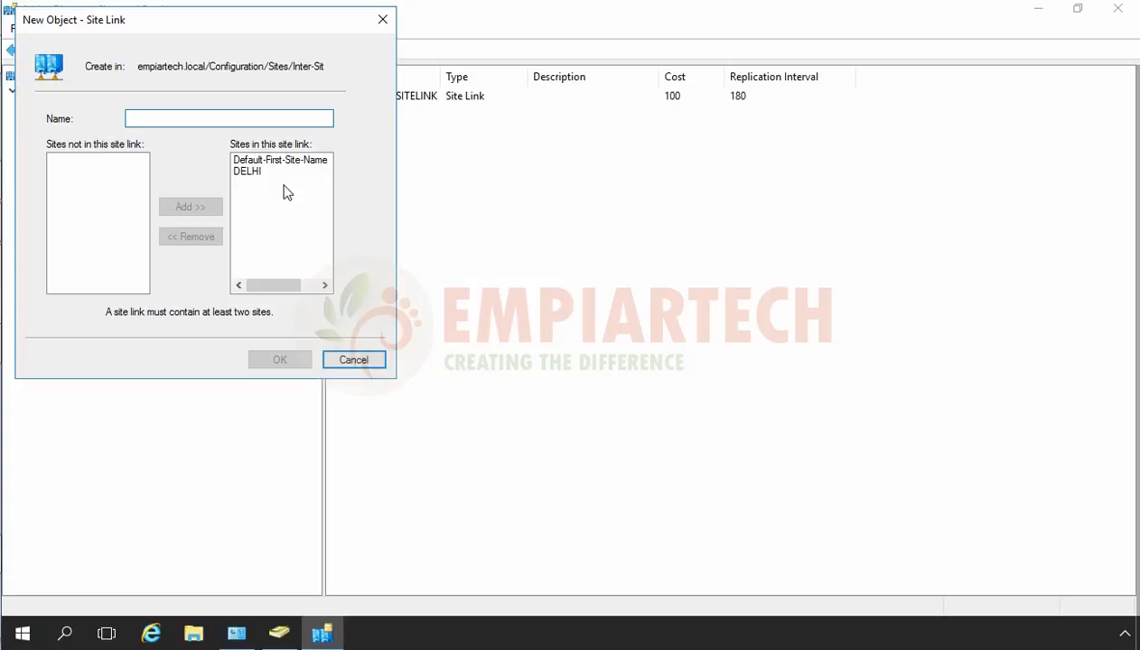
{"action": "left_click", "coordinate": [353, 359]}
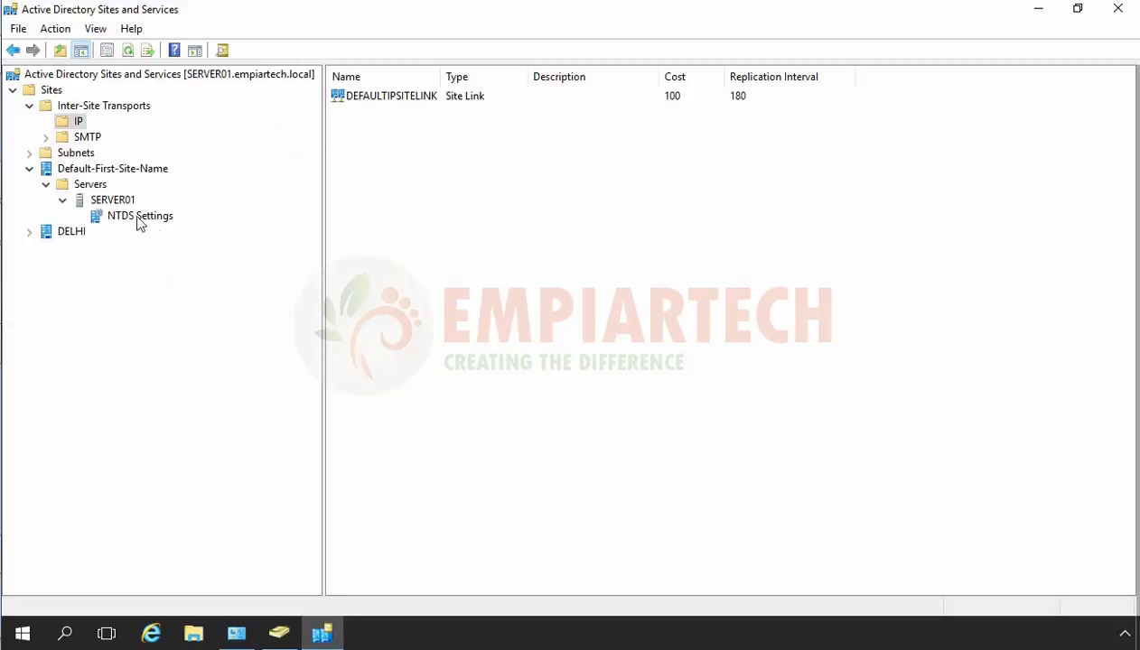
{"action": "left_click", "coordinate": [107, 201]}
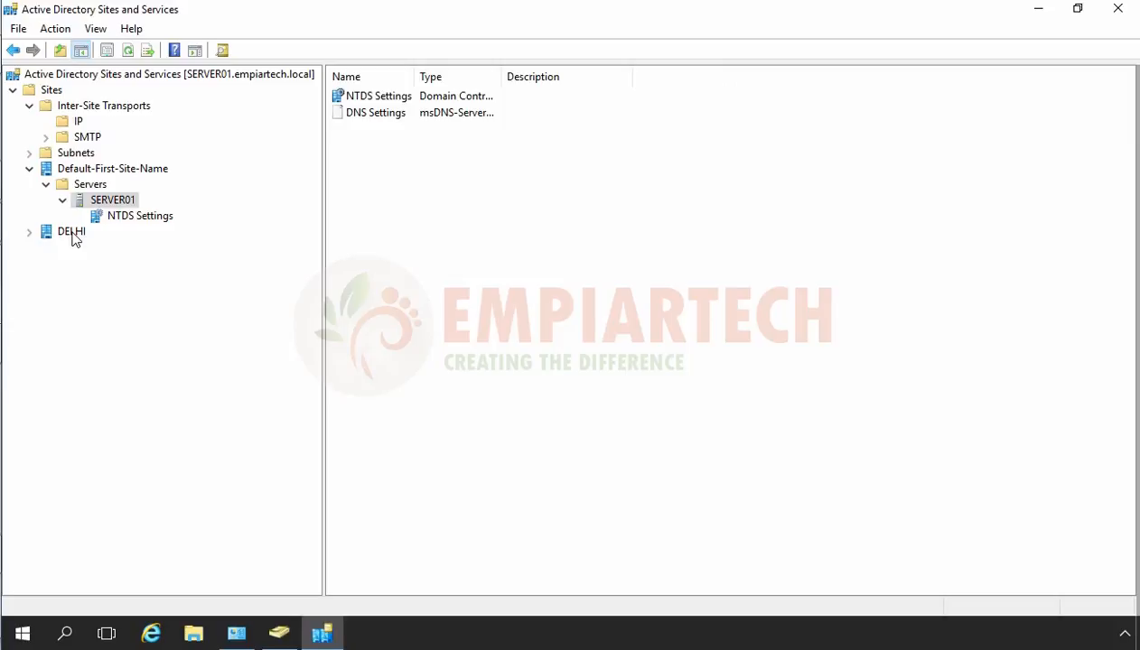
Create a new subnet with the prefix 192.168.1.0/24 and associate it with the DELHI site
{"action": "left_click", "coordinate": [78, 159]}
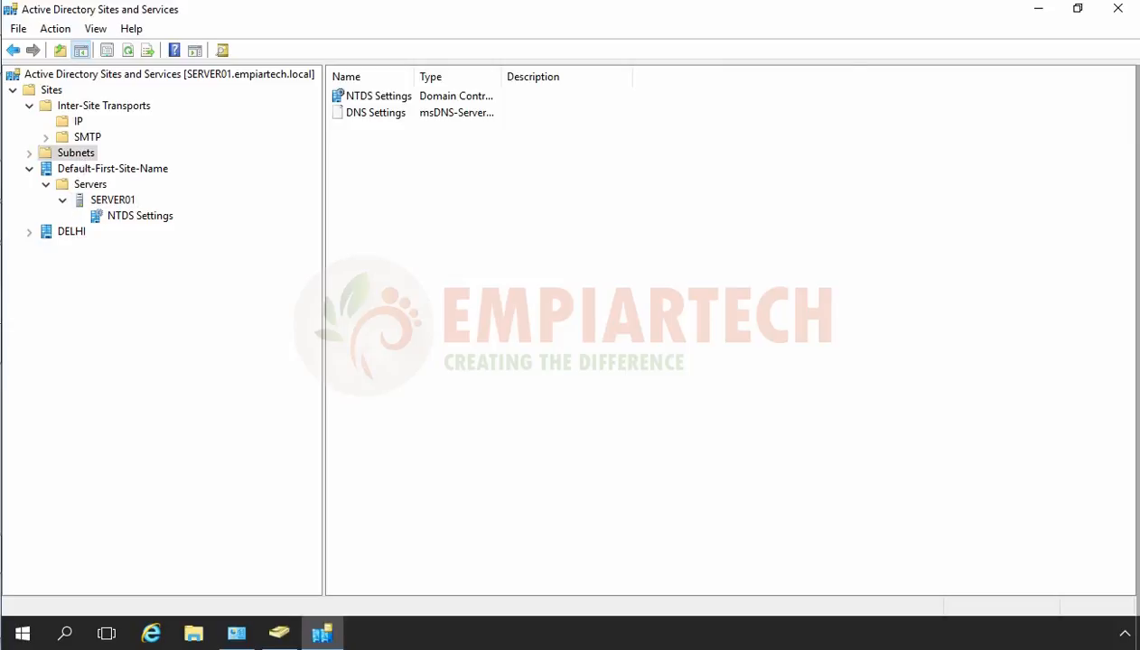
{"action": "right_click", "coordinate": [80, 157]}
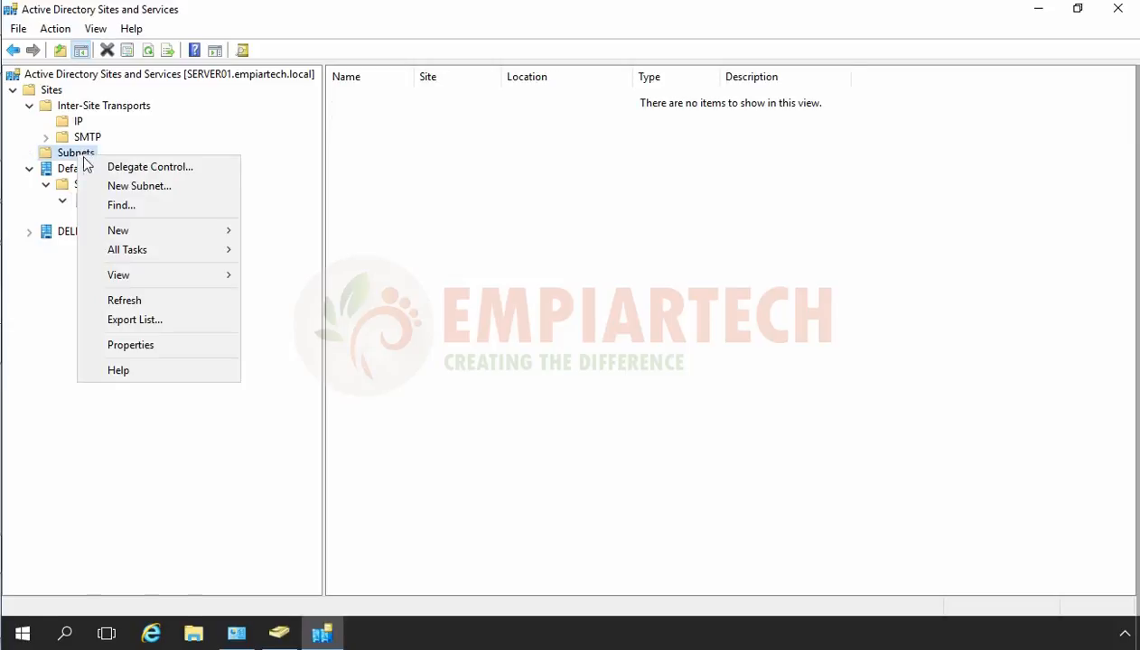
{"action": "left_click", "coordinate": [154, 187]}
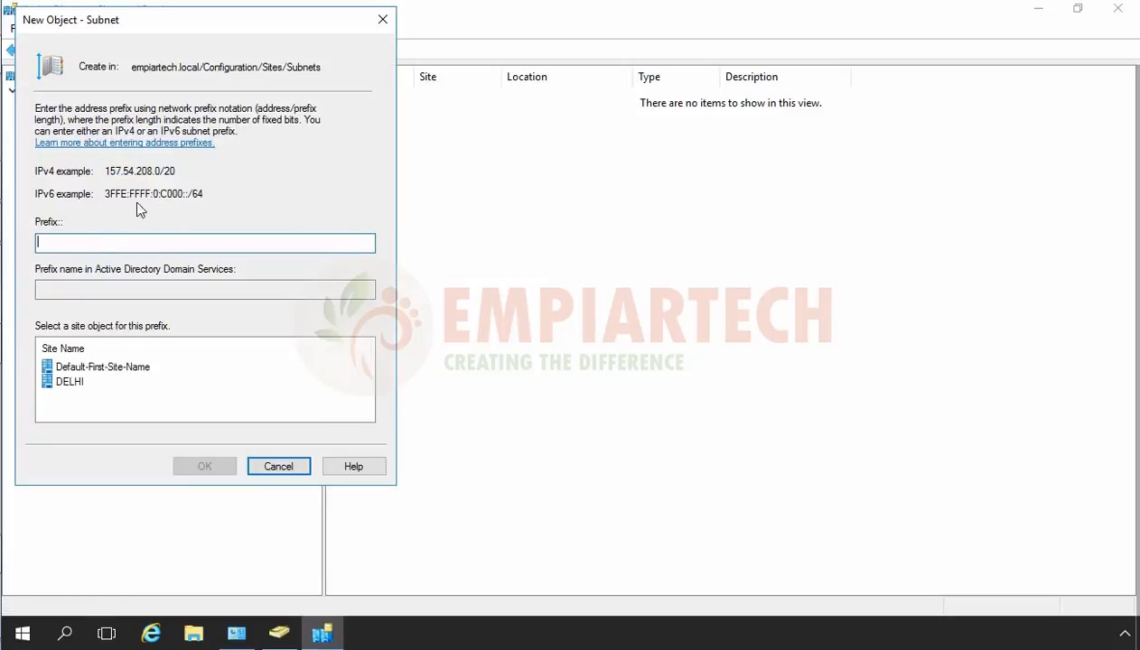
{"action": "type", "text": "192.168.1.0/24"}
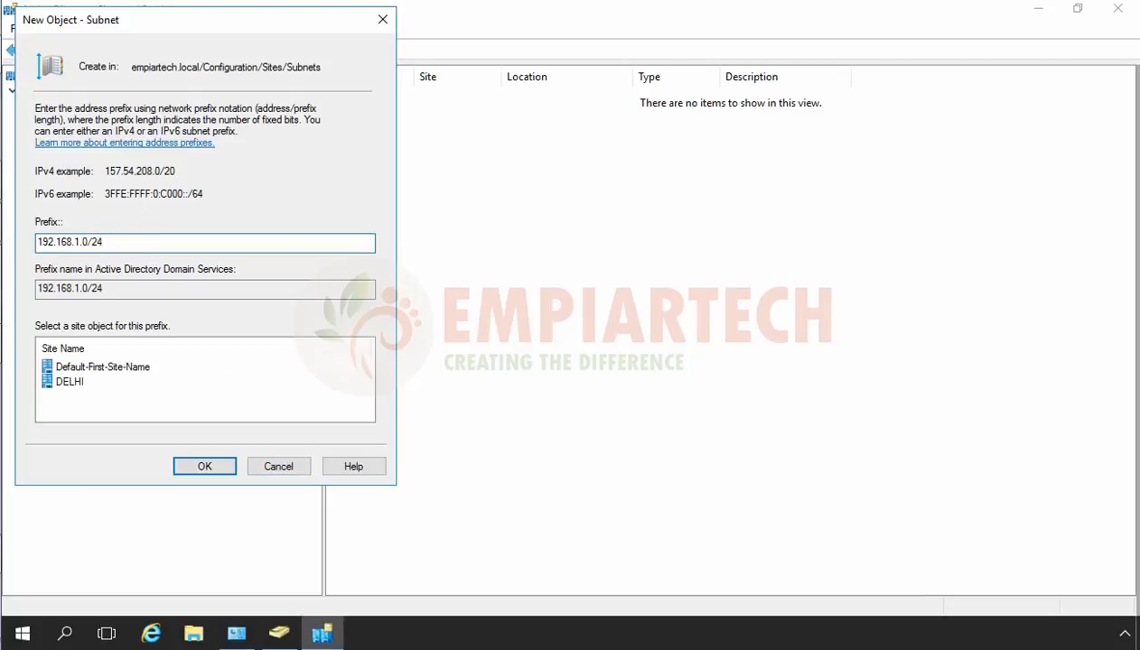
{"action": "left_click", "coordinate": [62, 382]}
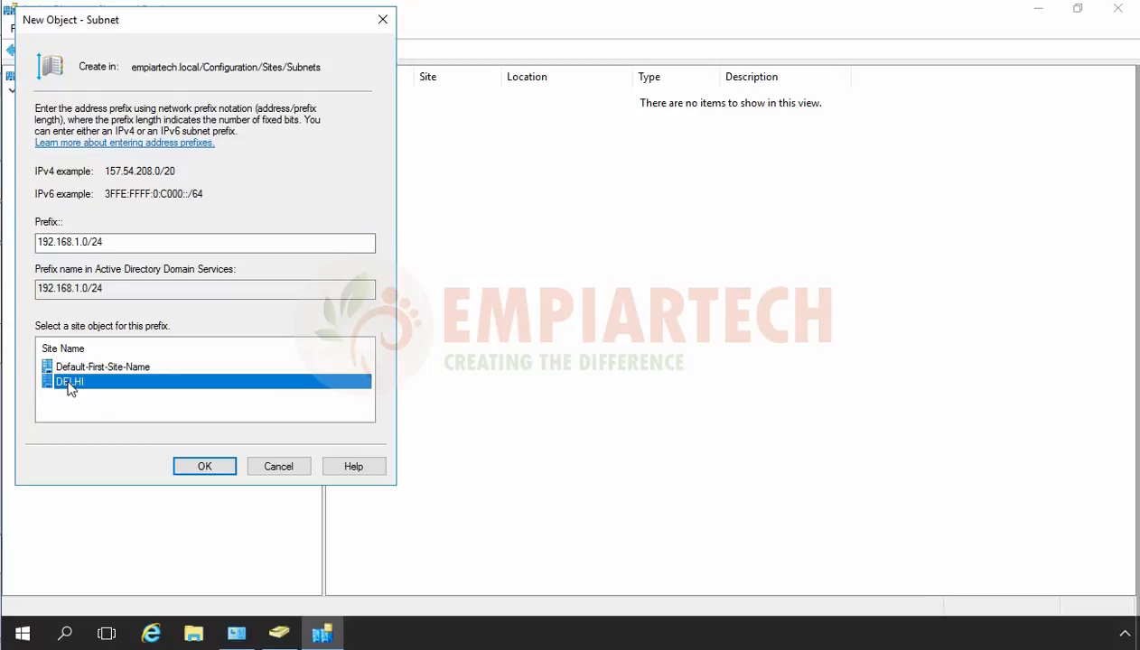
{"action": "left_click", "coordinate": [213, 466]}
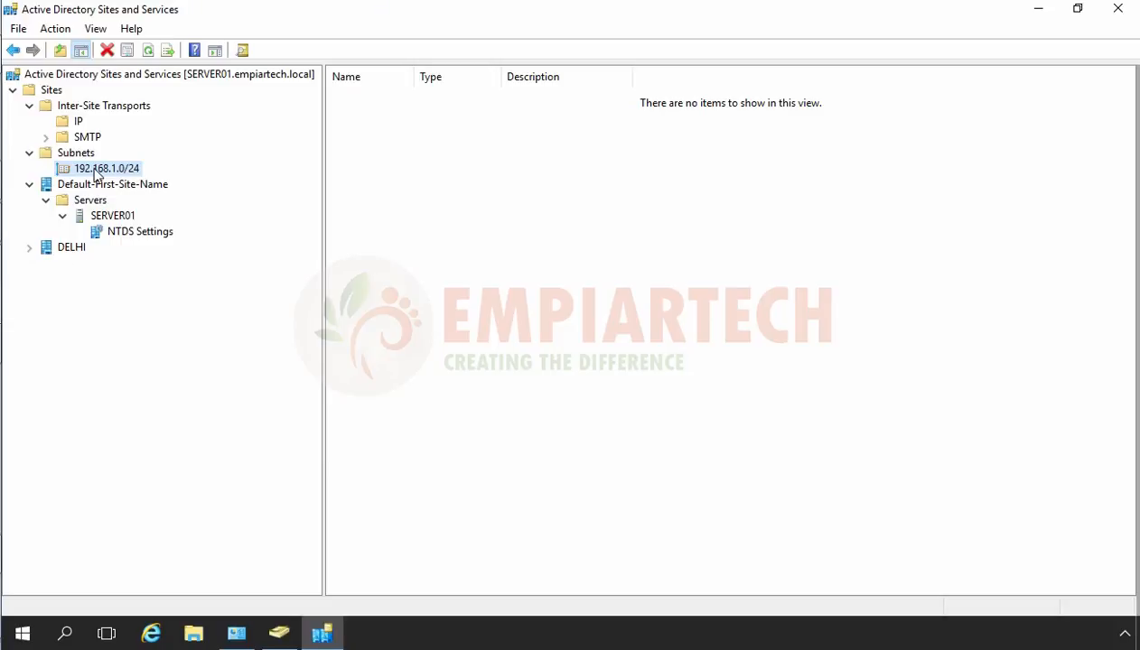
Move SERVER01 from Default-First-Site-Name to the DELHI site
{"action": "left_click", "coordinate": [116, 218]}
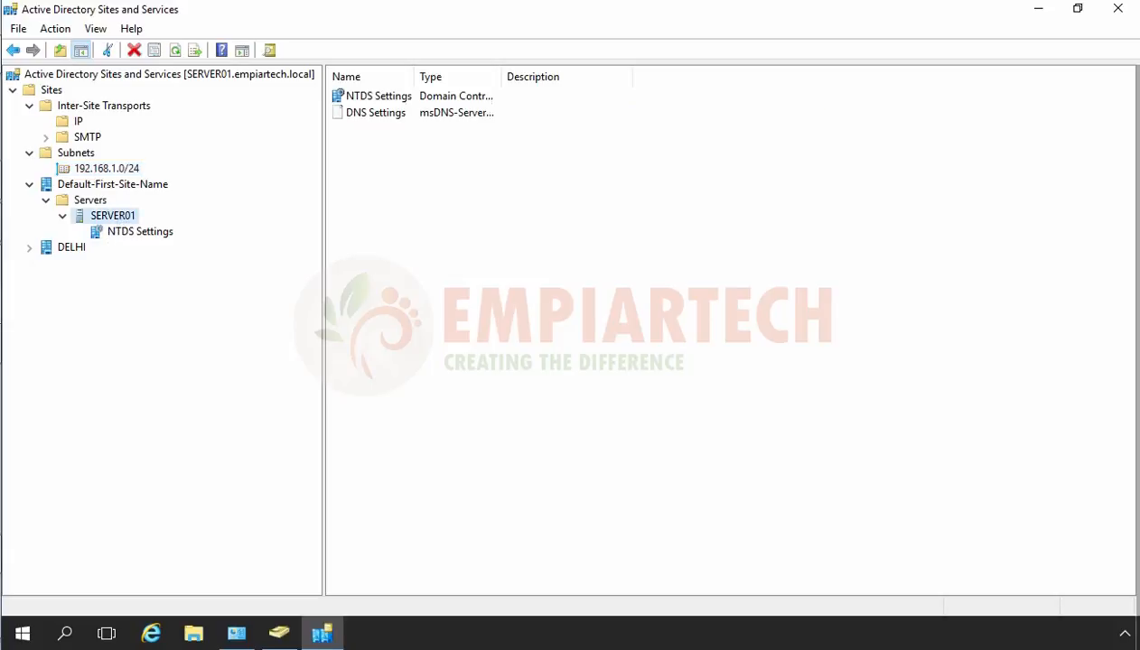
{"action": "right_click", "coordinate": [119, 220]}
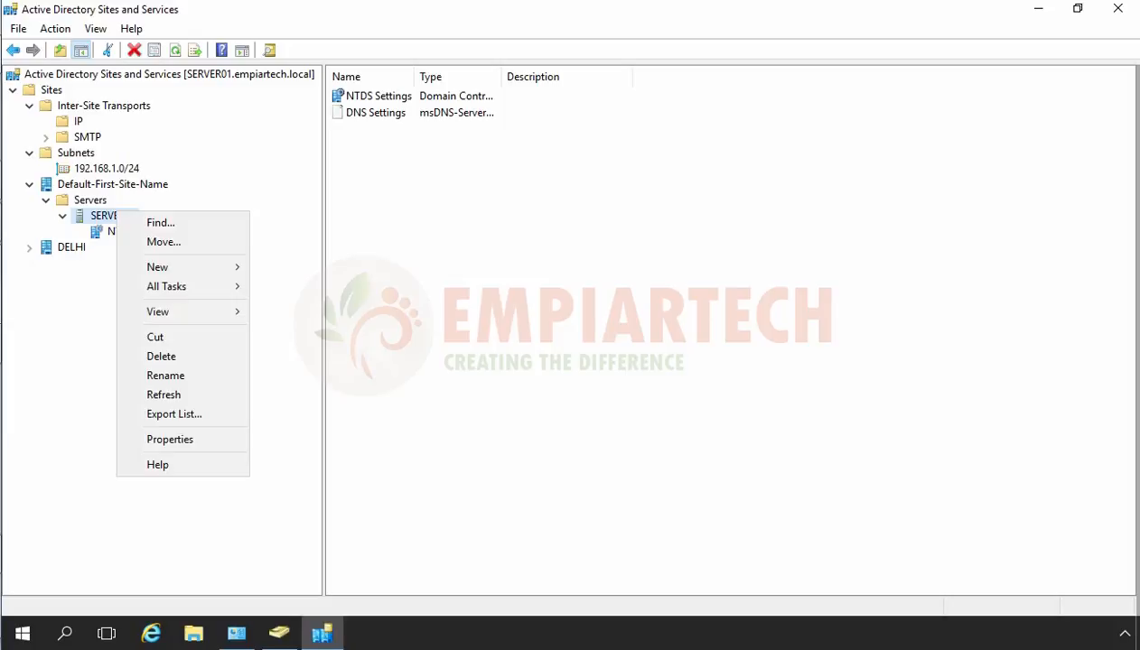
{"action": "left_click", "coordinate": [151, 243]}
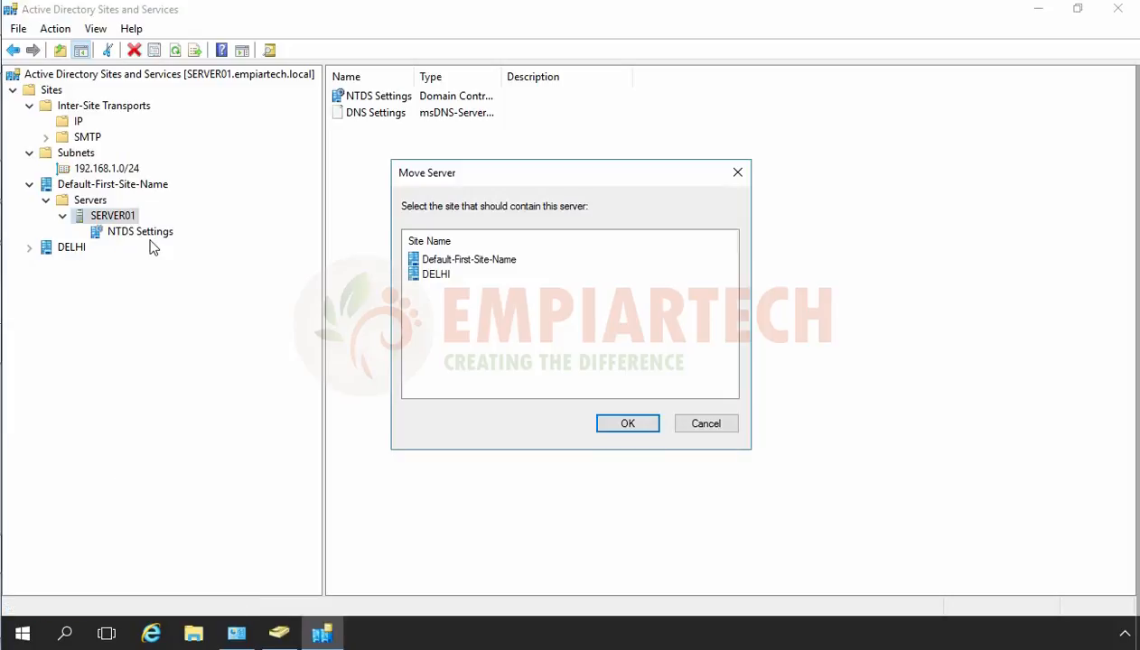
{"action": "left_click", "coordinate": [433, 276]}
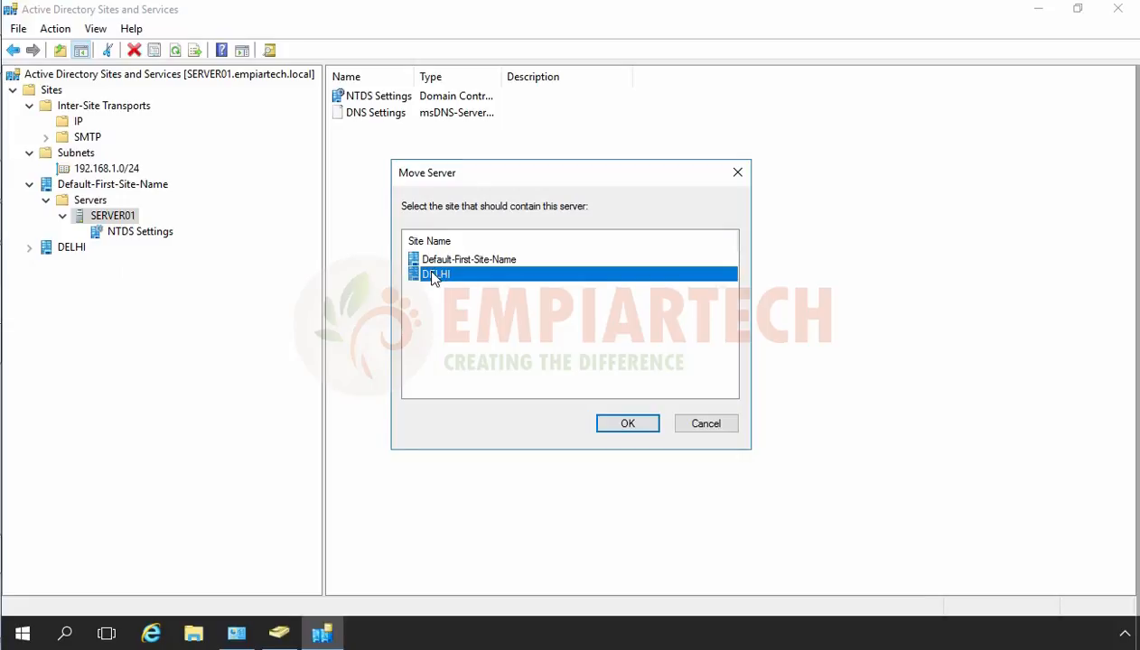
{"action": "left_click", "coordinate": [627, 424]}
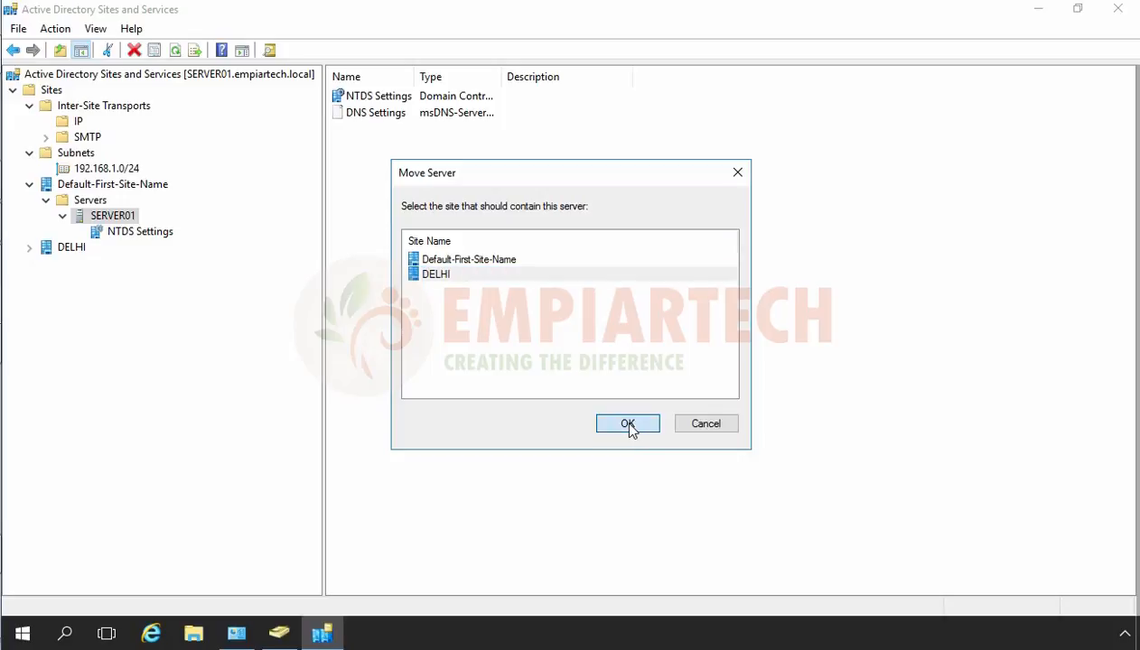
Refresh the Sites container and check which servers the DELHI site contains, along with the contents of Default-First-Site-Name
{"action": "left_click", "coordinate": [51, 91]}
{"action": "double_click", "coordinate": [52, 90]}
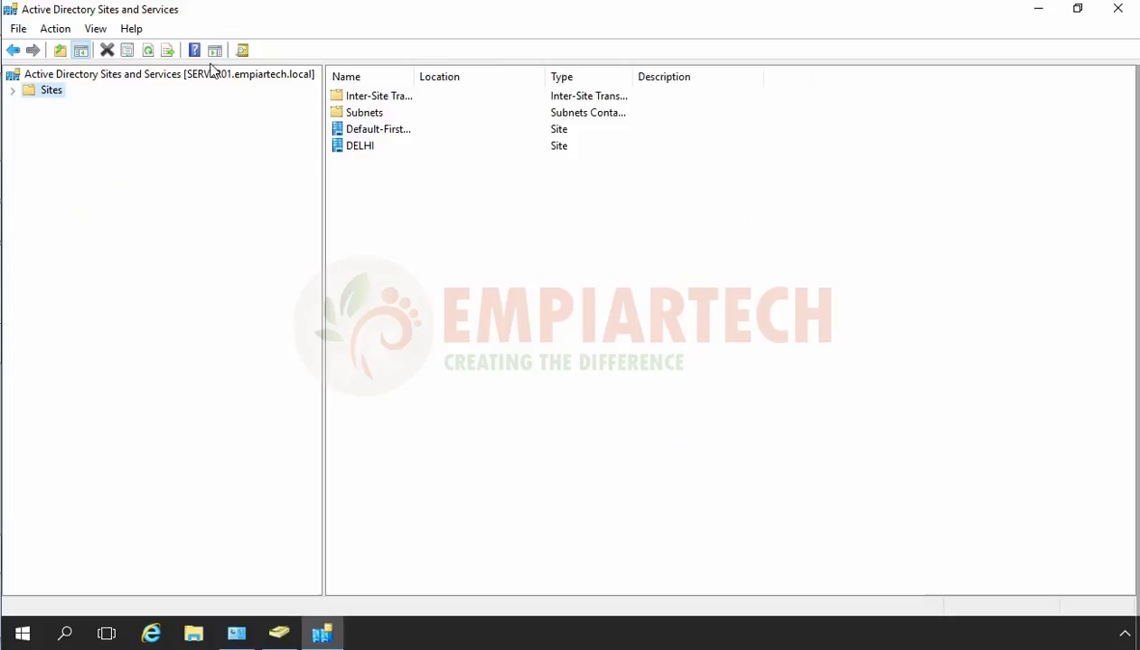
{"action": "left_click", "coordinate": [149, 50]}
{"action": "double_click", "coordinate": [52, 91]}
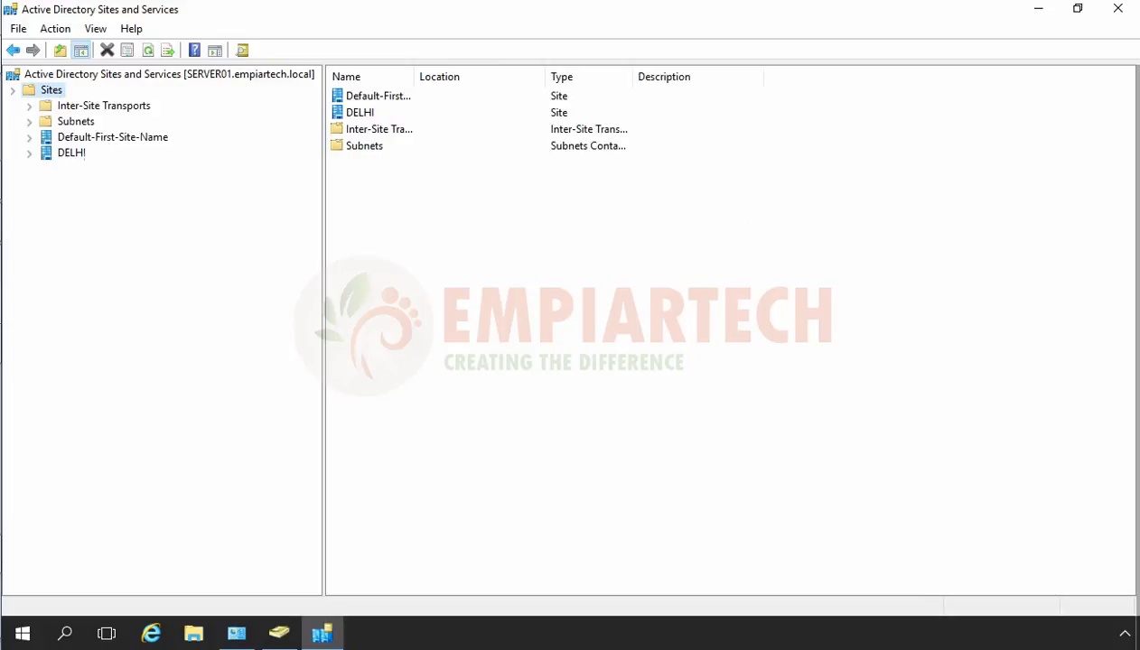
{"action": "double_click", "coordinate": [71, 155]}
{"action": "double_click", "coordinate": [83, 170]}
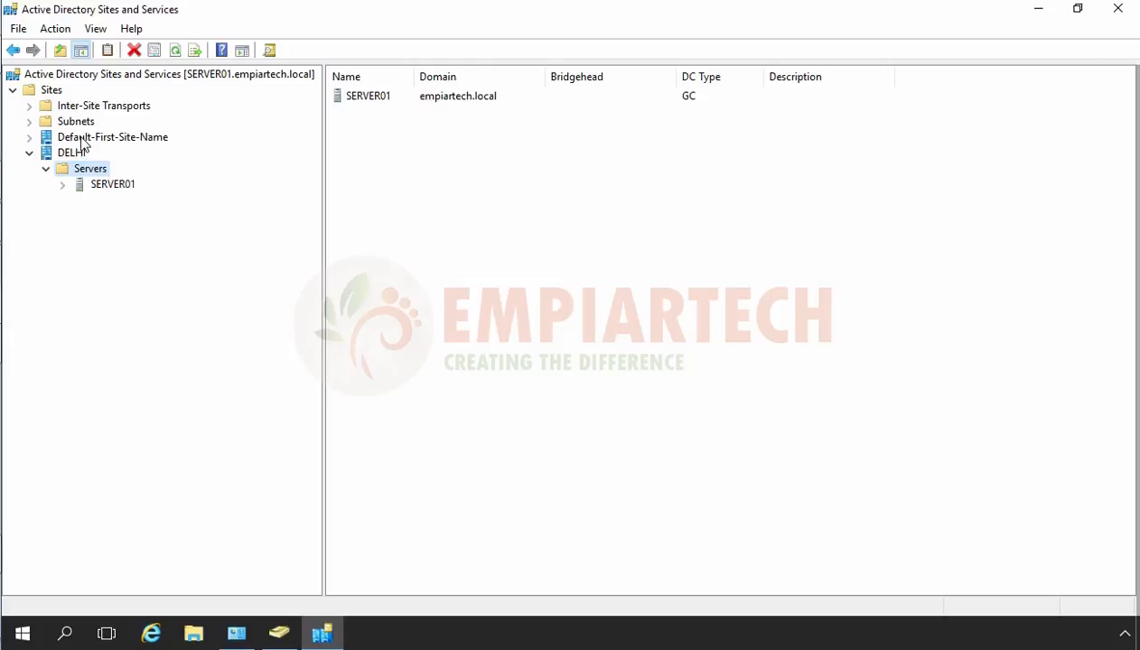
{"action": "left_click", "coordinate": [83, 138]}
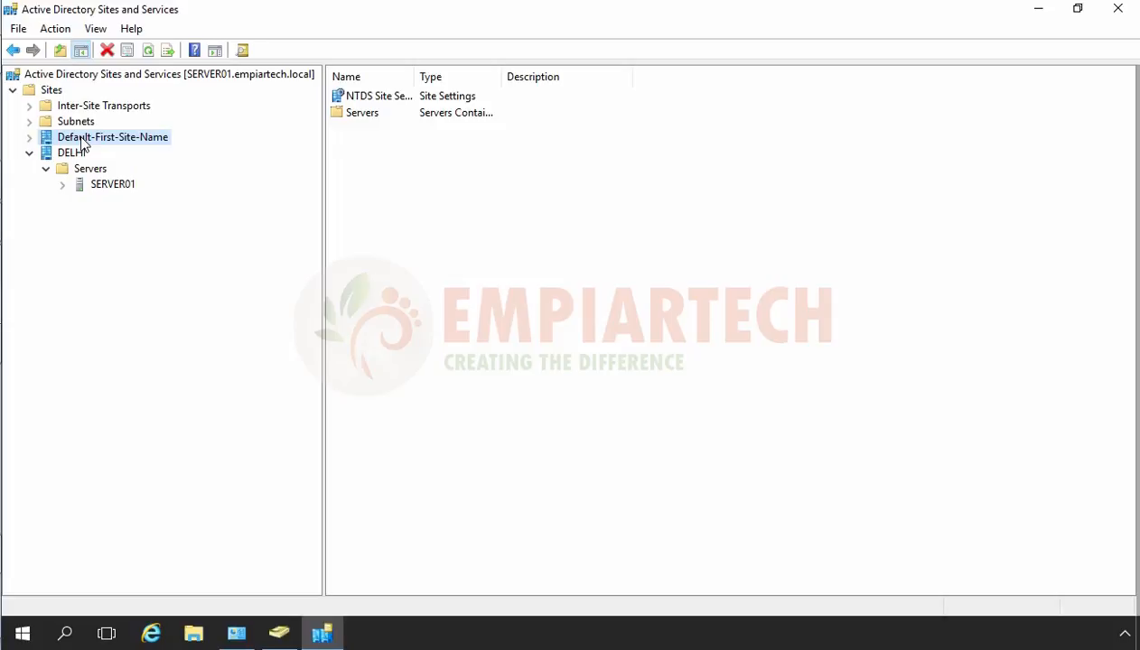
Create a new site named BANGALURU under Sites with the DEFAULTIPSITELINK site link, and expand it
{"action": "left_click", "coordinate": [50, 90]}
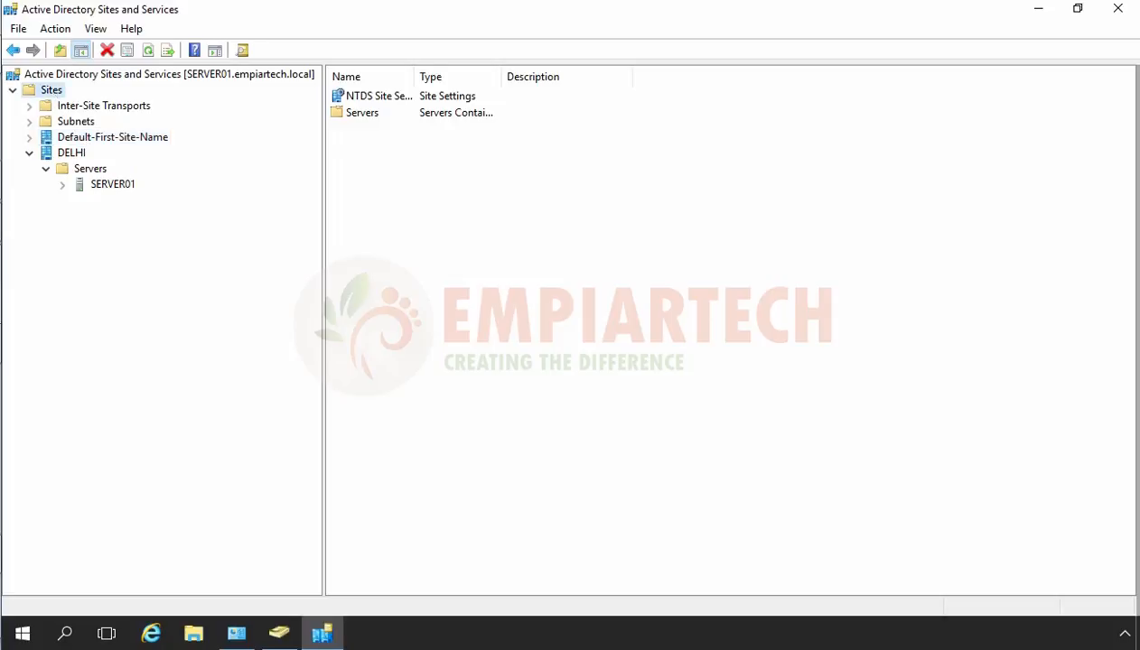
{"action": "right_click", "coordinate": [51, 92]}
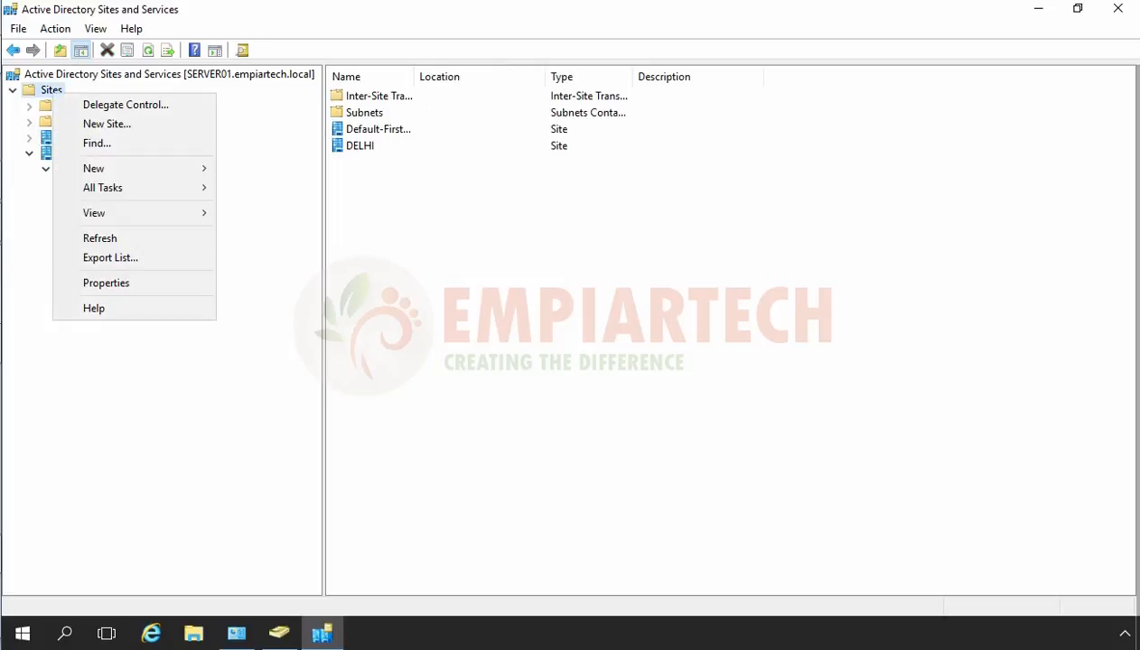
{"action": "left_click", "coordinate": [97, 125]}
{"action": "type", "text": "BANGALURU"}
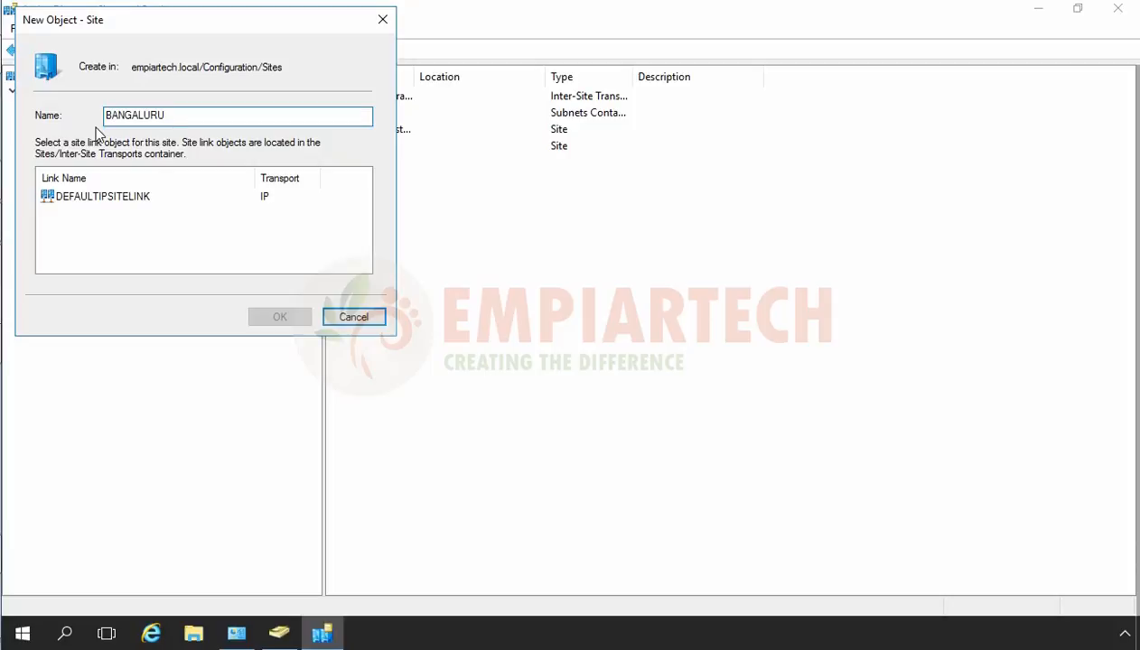
{"action": "left_click", "coordinate": [106, 198]}
{"action": "left_click", "coordinate": [276, 319]}
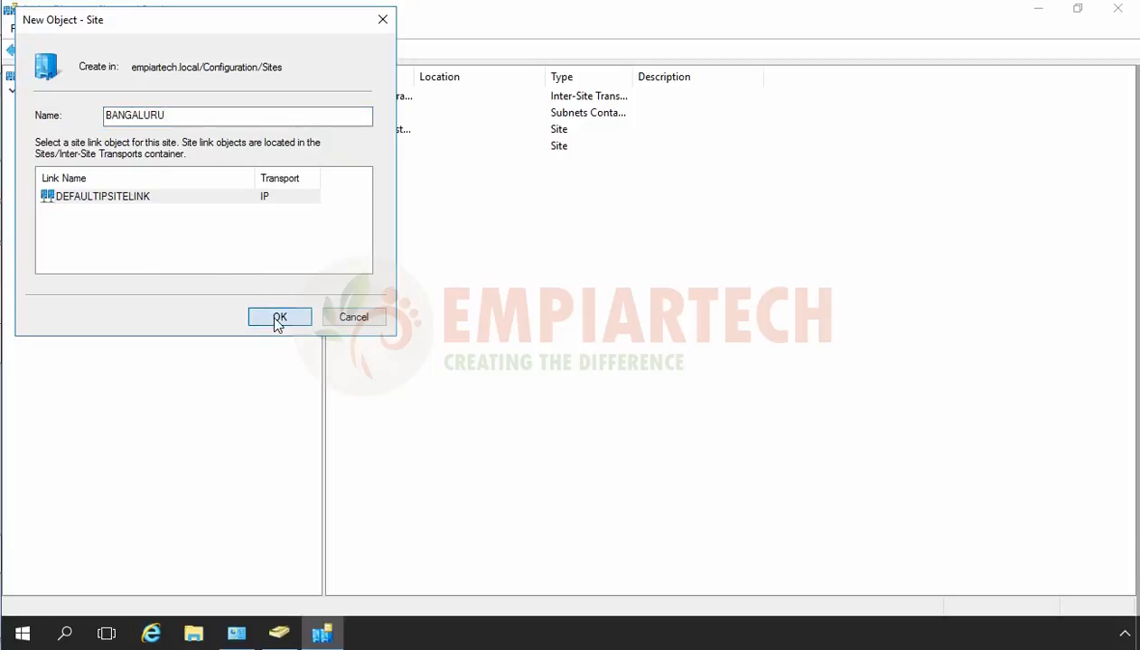
{"action": "double_click", "coordinate": [90, 201]}
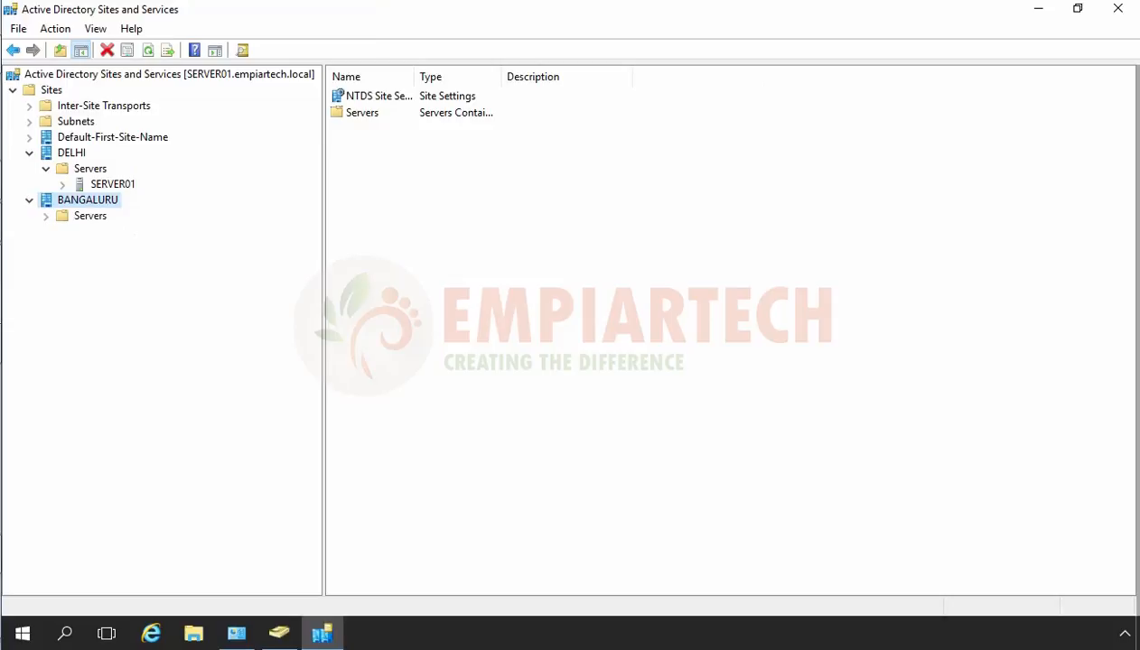
Create a new subnet with the prefix 192.168.2.0/24 and associate it with the BANGALURU site
{"action": "left_click", "coordinate": [84, 123]}
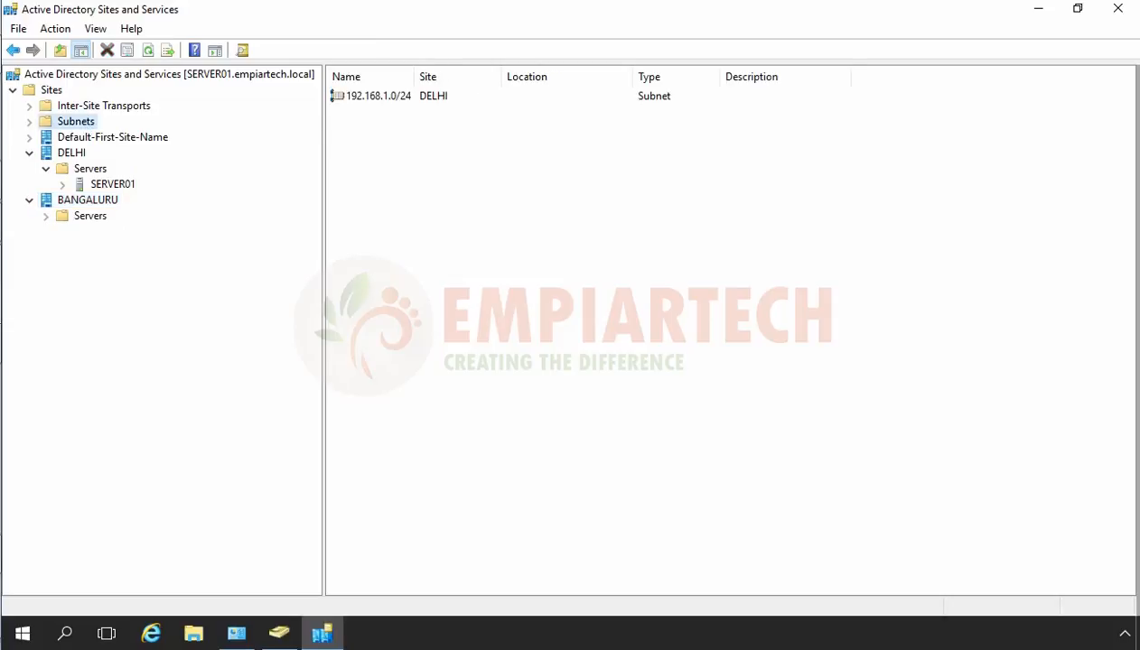
{"action": "right_click", "coordinate": [84, 123]}
{"action": "left_click", "coordinate": [120, 150]}
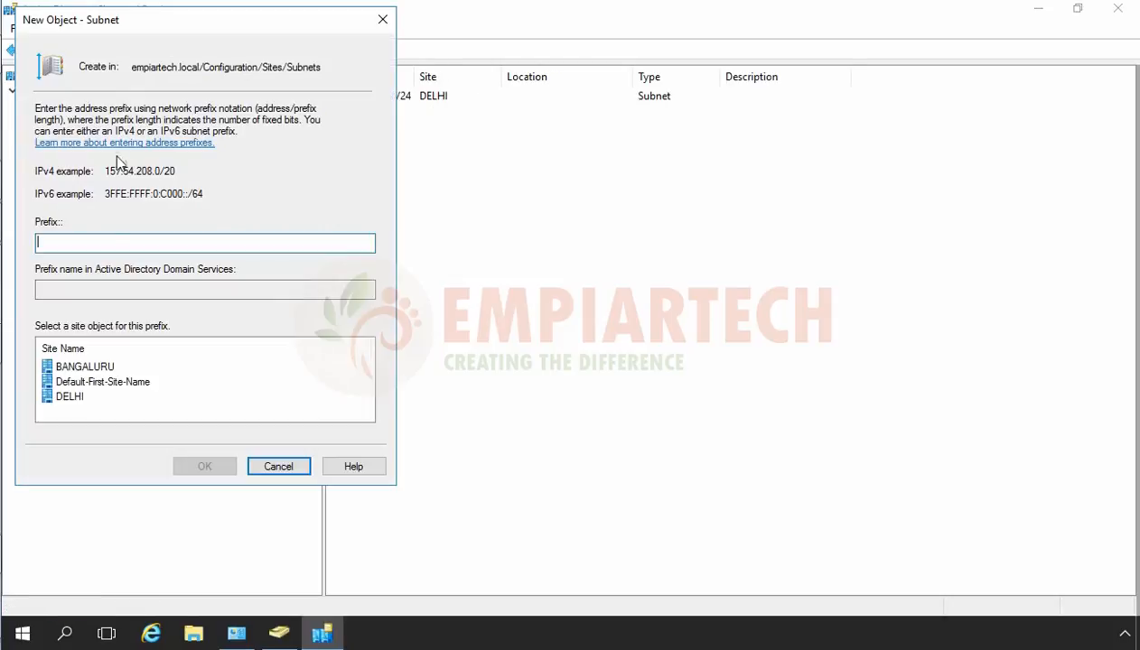
{"action": "type", "text": "192.168.2.0/24"}
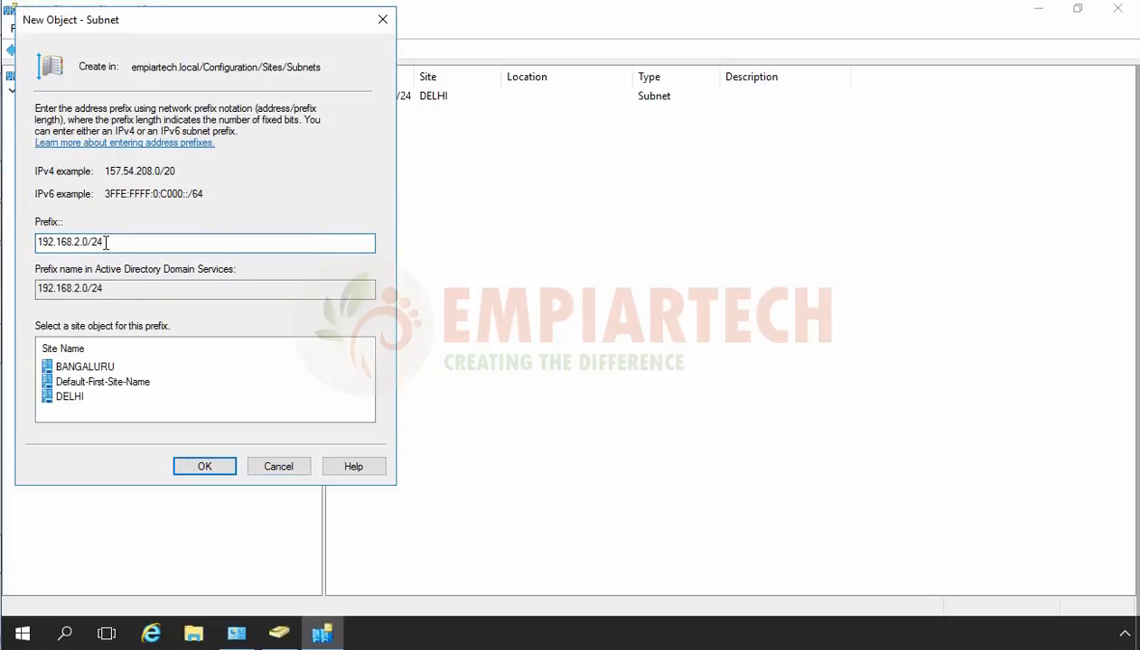
{"action": "left_click", "coordinate": [97, 367]}
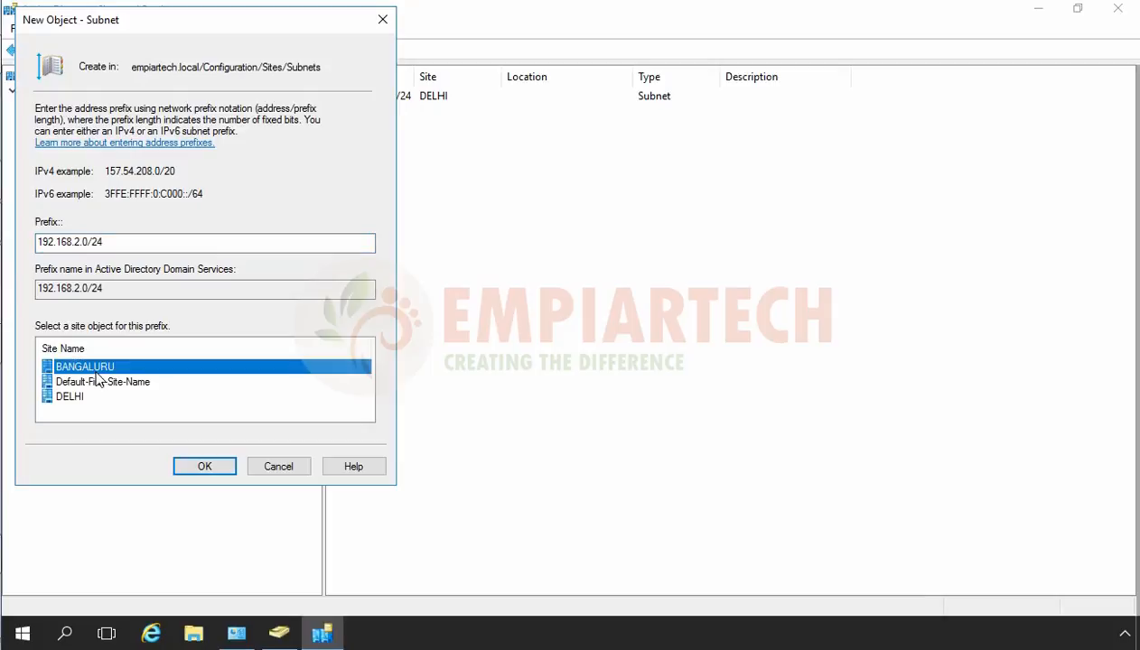
{"action": "left_click", "coordinate": [197, 469]}
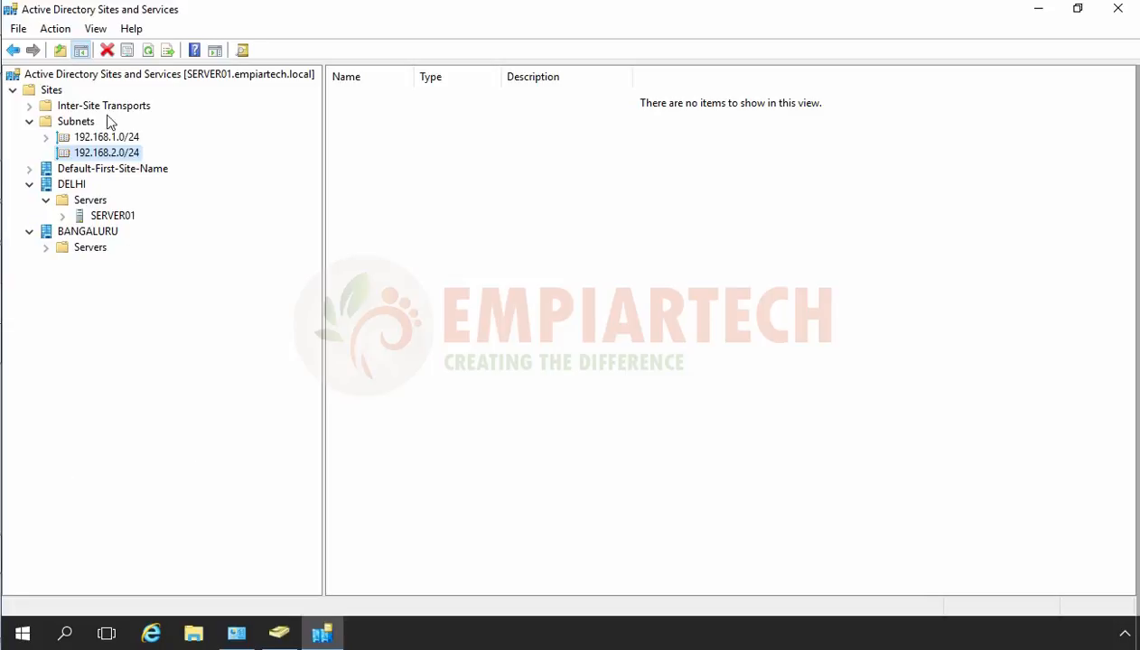
Refresh the Sites container and compare the servers held in the BANGALURU and DELHI sites
{"action": "left_click", "coordinate": [50, 90]}
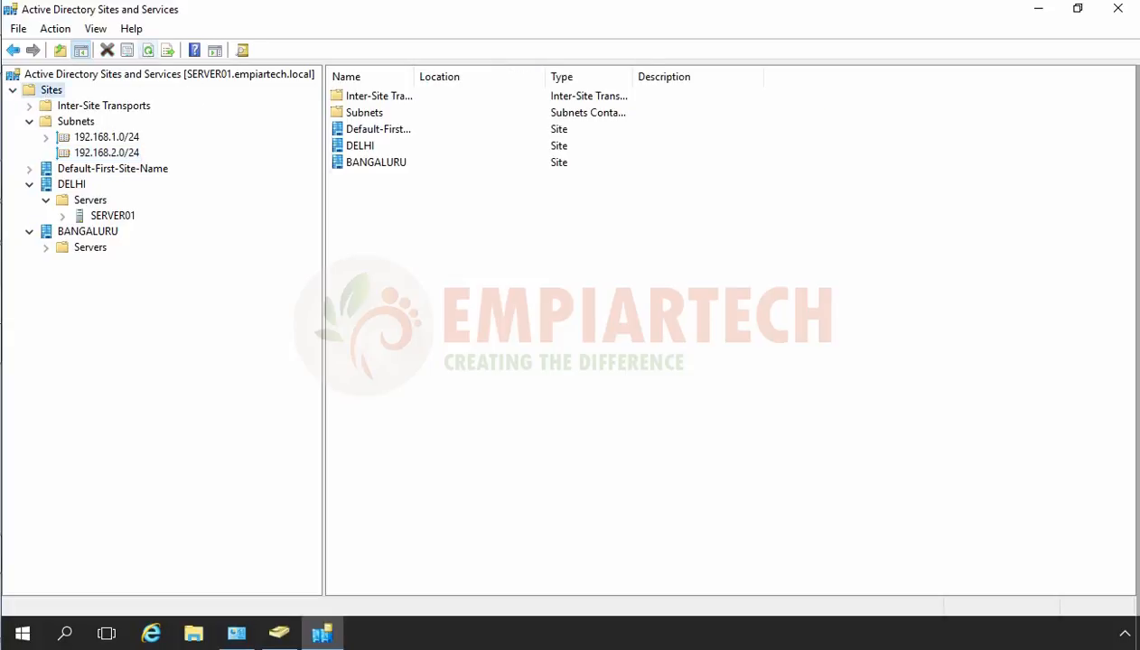
{"action": "left_click", "coordinate": [147, 51]}
{"action": "left_click", "coordinate": [87, 137]}
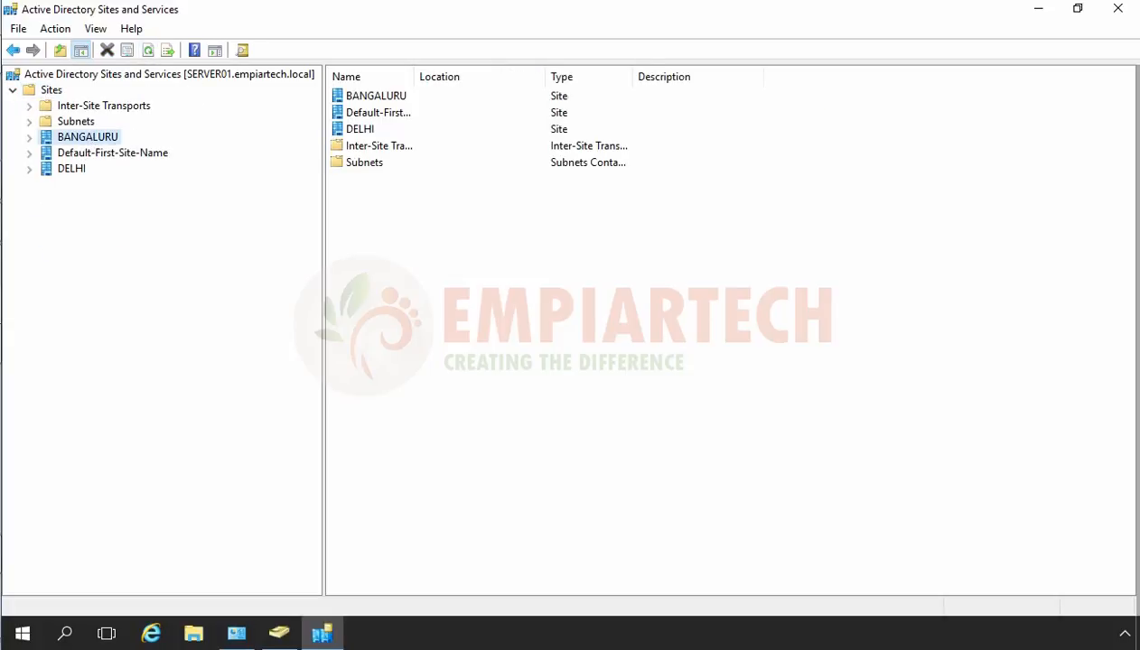
{"action": "double_click", "coordinate": [89, 138]}
{"action": "left_click", "coordinate": [90, 154]}
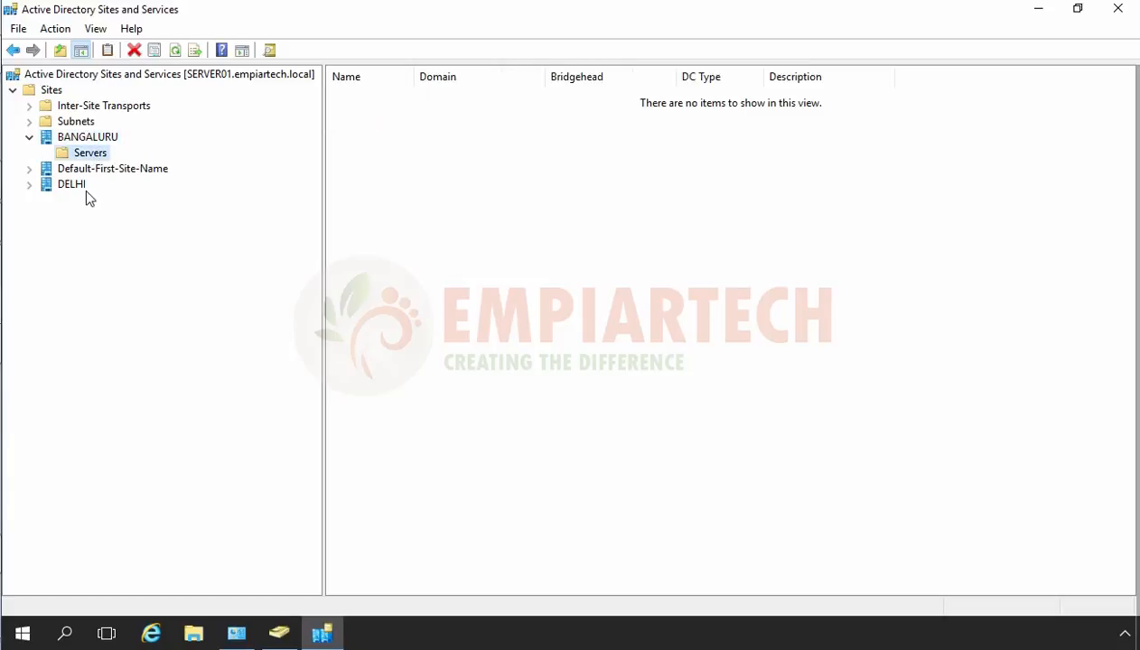
{"action": "left_click", "coordinate": [73, 185]}
{"action": "double_click", "coordinate": [73, 185]}
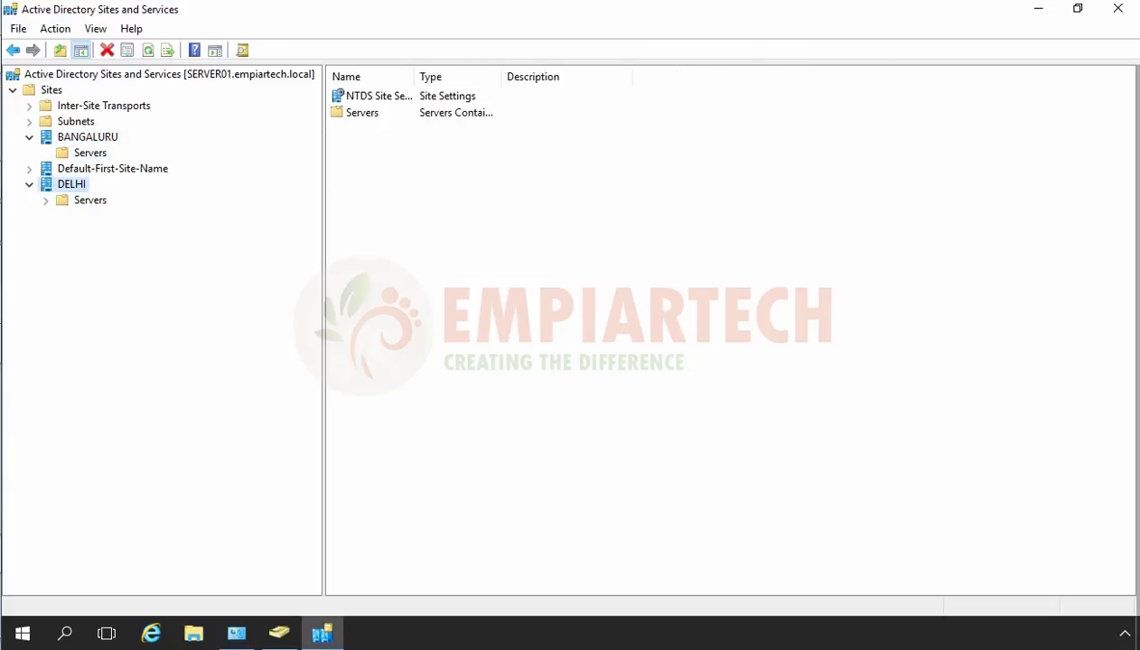
{"action": "double_click", "coordinate": [91, 201]}
{"action": "left_click", "coordinate": [90, 154]}
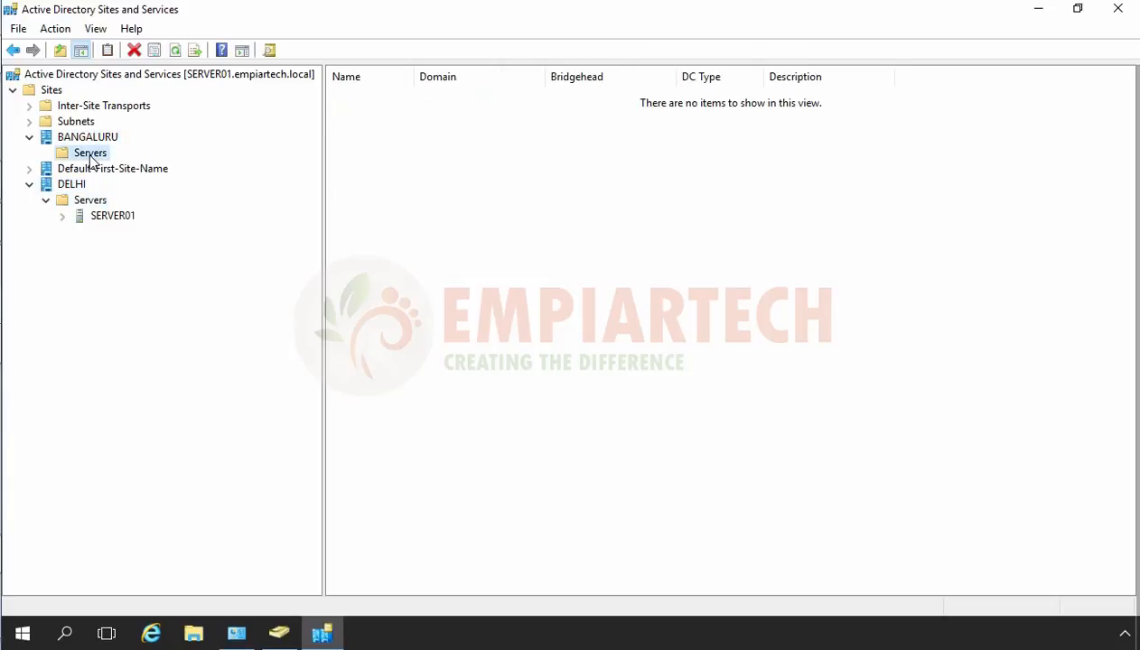